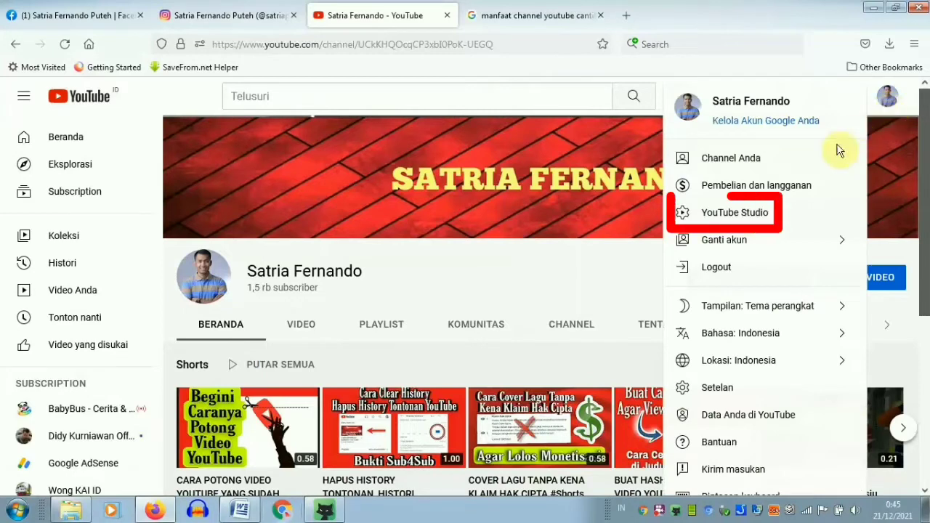
Open the channel customization page (Penyesuaian) in YouTube Studio.
left_click(791, 213)
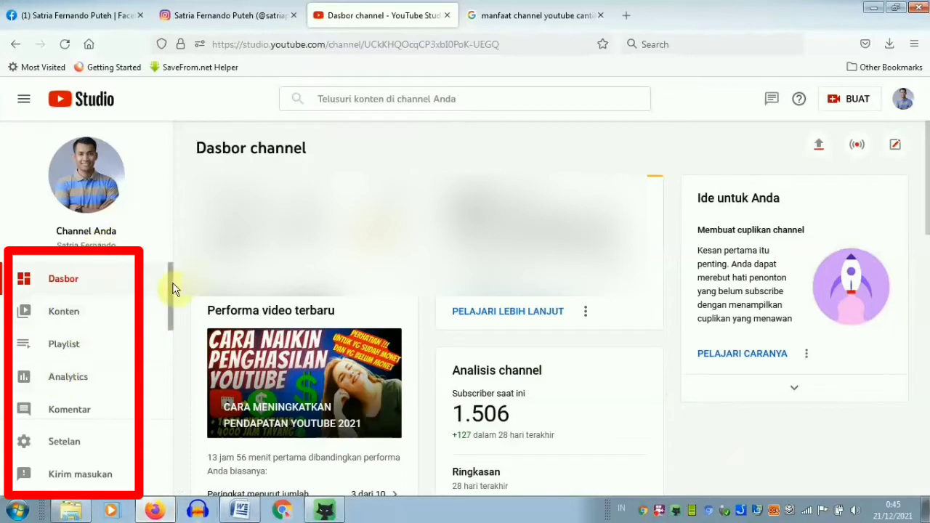
left_click_drag(170, 282, 162, 396)
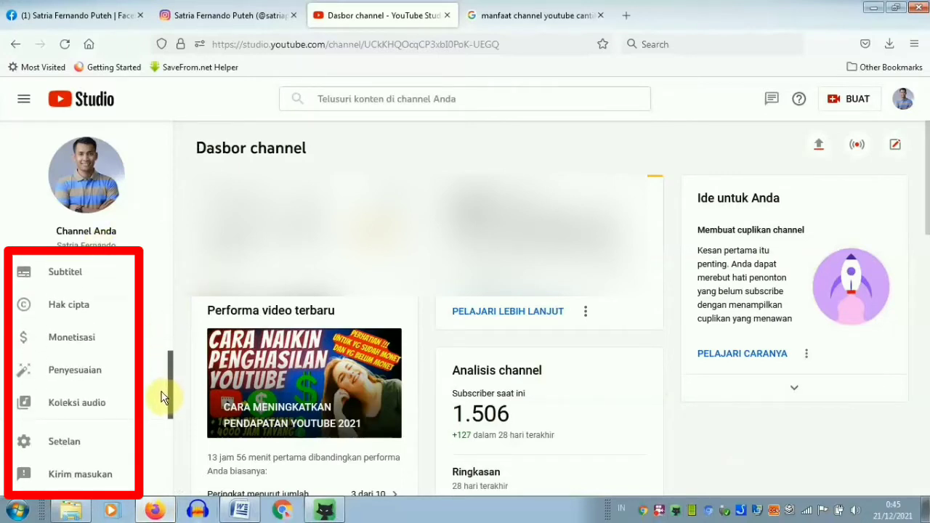
left_click(107, 374)
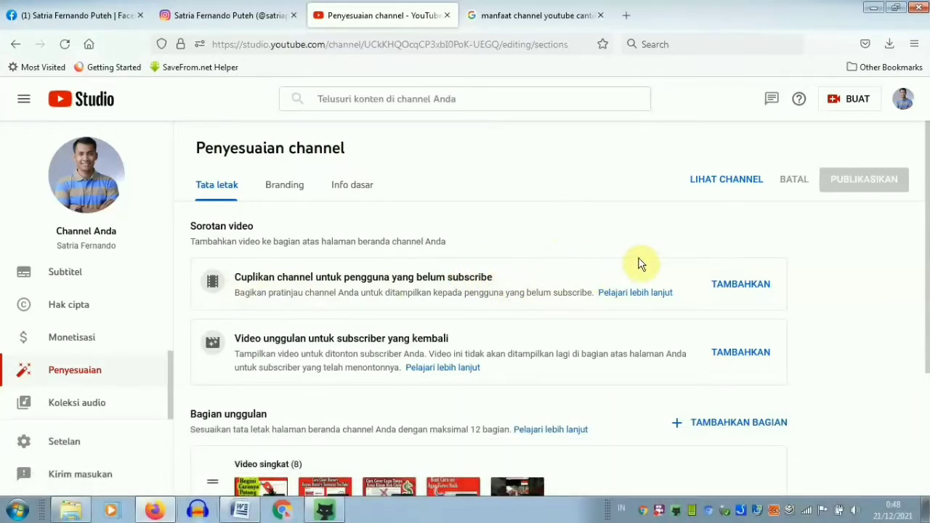
Add the "Akele Hum Akele Tum" cover video as the channel trailer for viewers who have not subscribed.
left_click(740, 289)
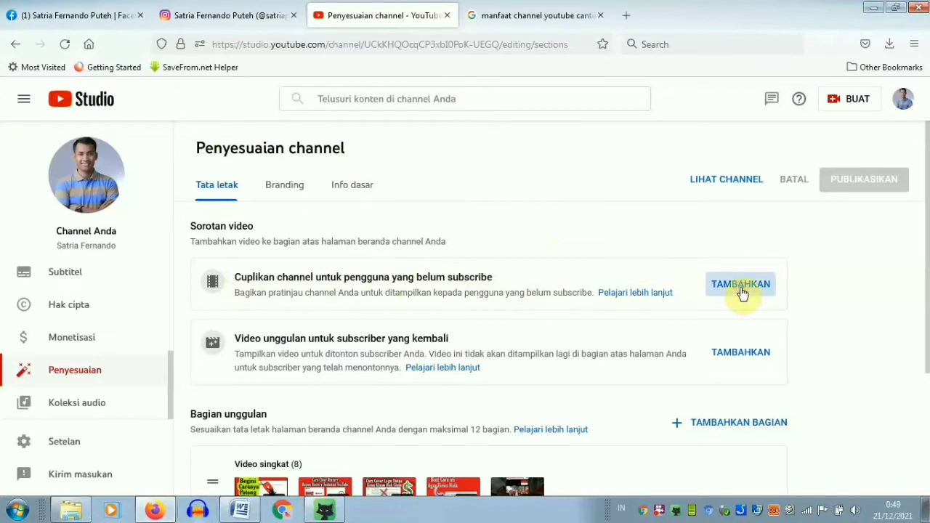
scroll(508, 327, "down", 5)
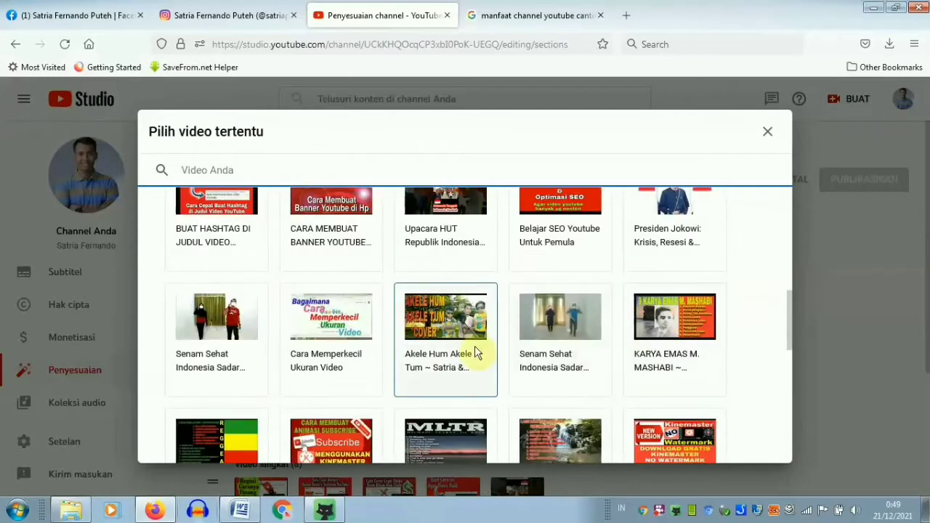
left_click(442, 349)
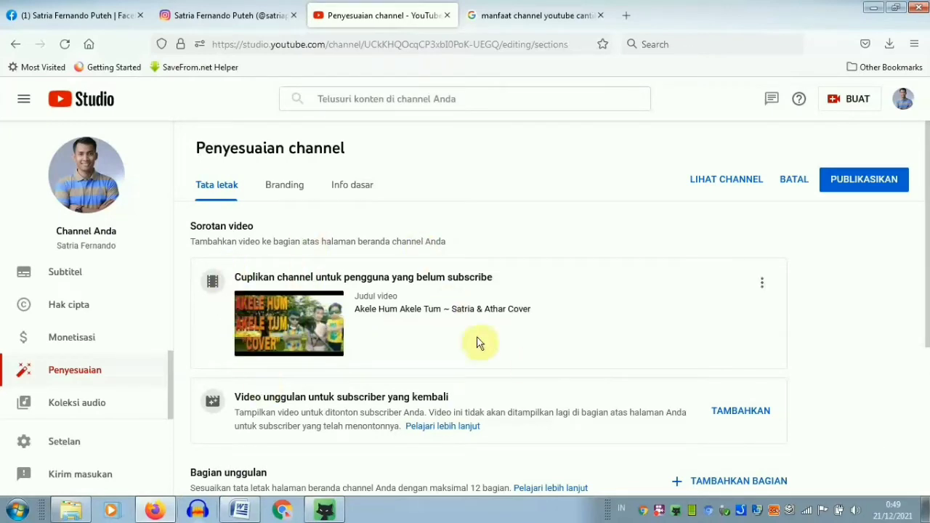
Add "CARA MENINGKATKAN PENDAPATAN YOUTUBE 2021" as the featured video for returning subscribers.
scroll(470, 345, "down", 1)
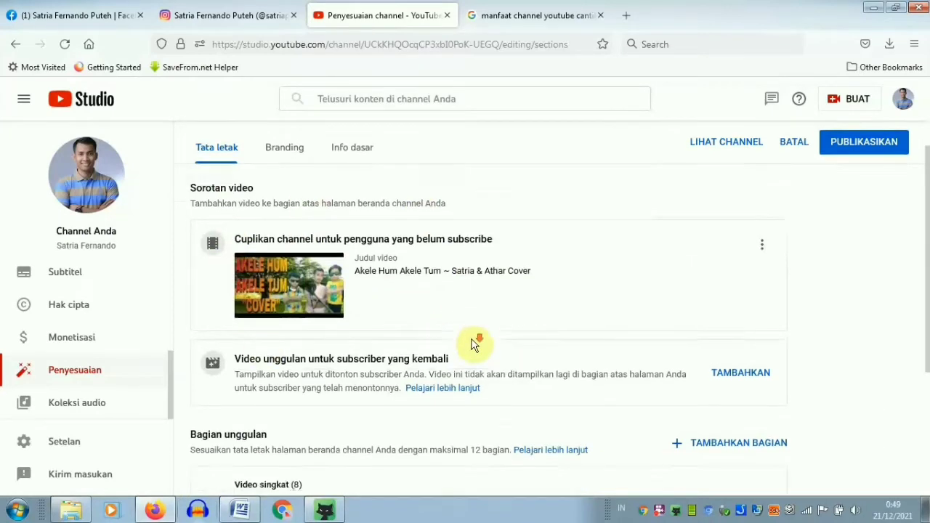
left_click(740, 361)
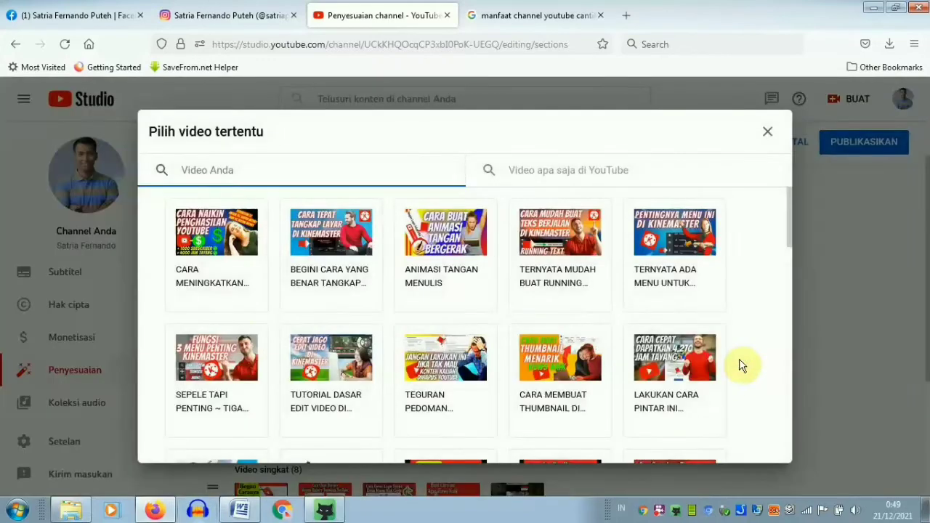
scroll(390, 315, "down", 3)
scroll(396, 320, "up", 2)
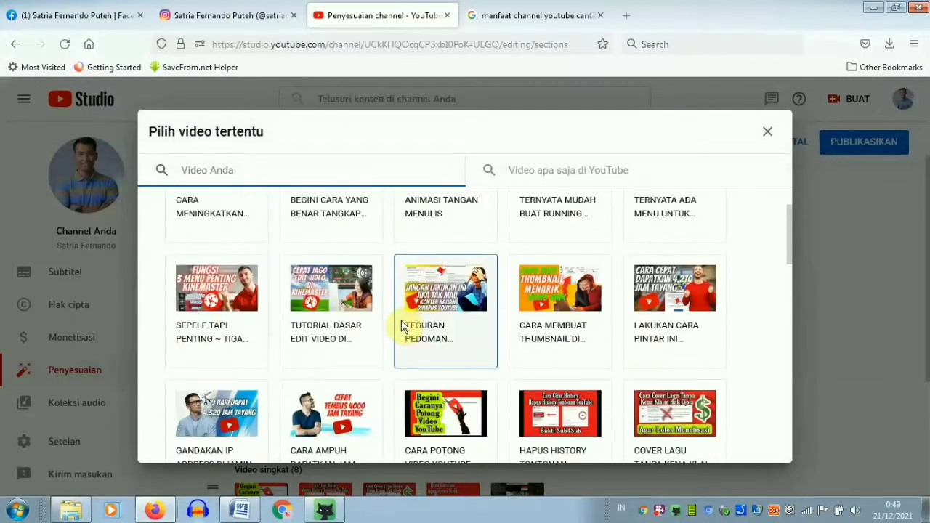
scroll(401, 325, "up", 1)
left_click(223, 274)
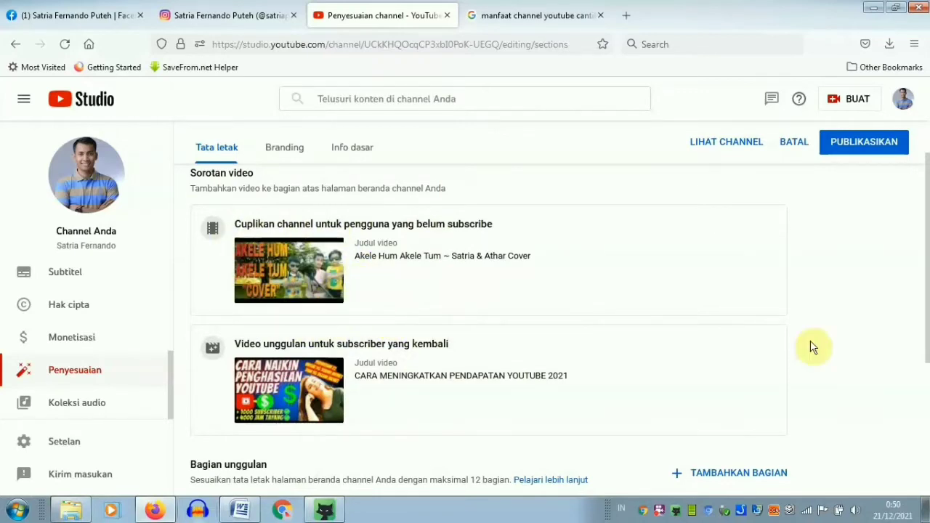
Add an "Upload populer" section to the channel home page's featured sections.
scroll(812, 347, "down", 2)
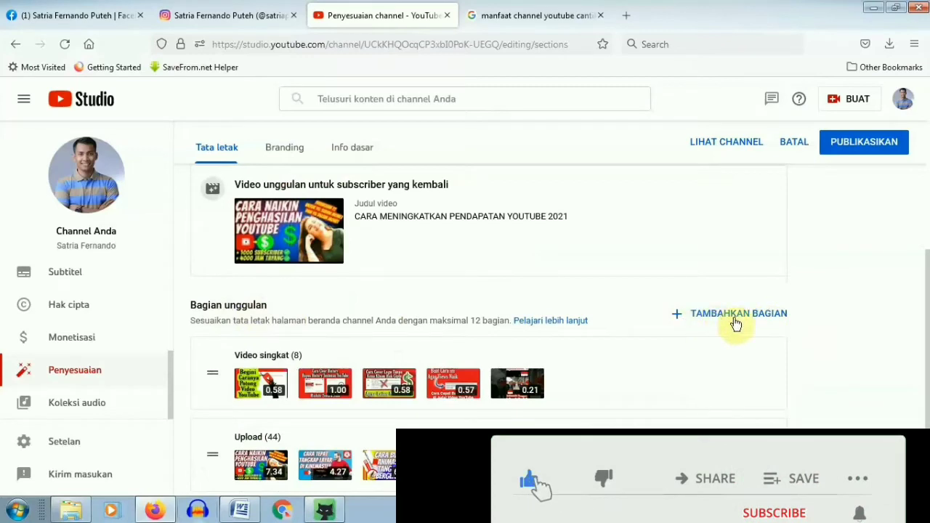
left_click(736, 324)
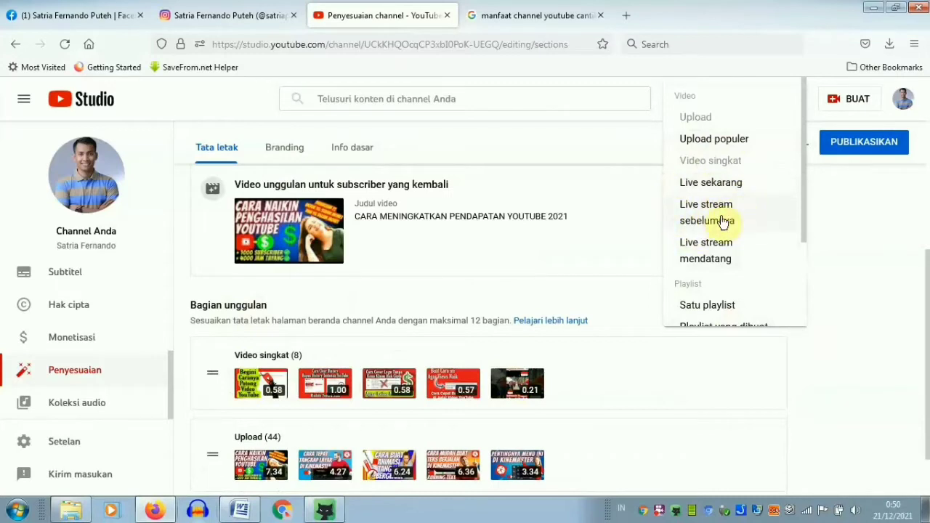
left_click(803, 164)
mouse_move(802, 164)
left_mouse_down()
mouse_move(810, 278)
mouse_move(808, 147)
left_mouse_up()
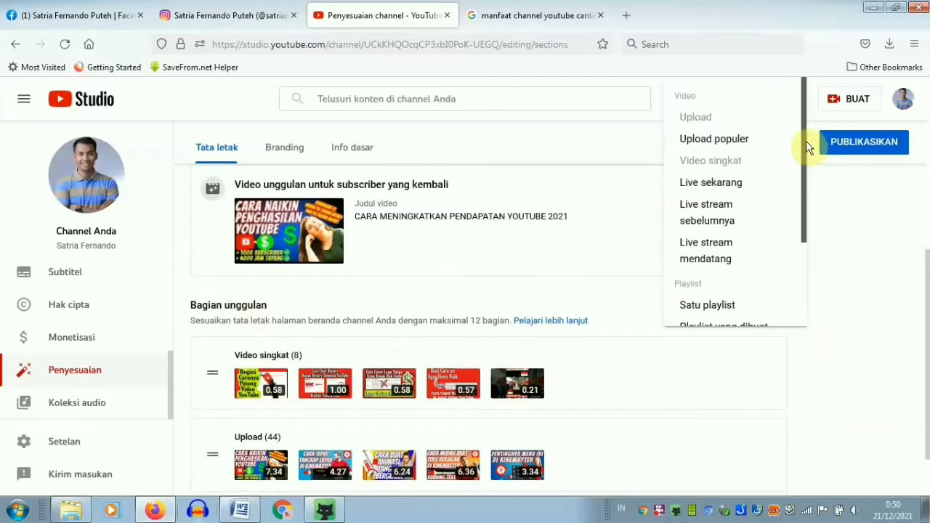
left_click(719, 140)
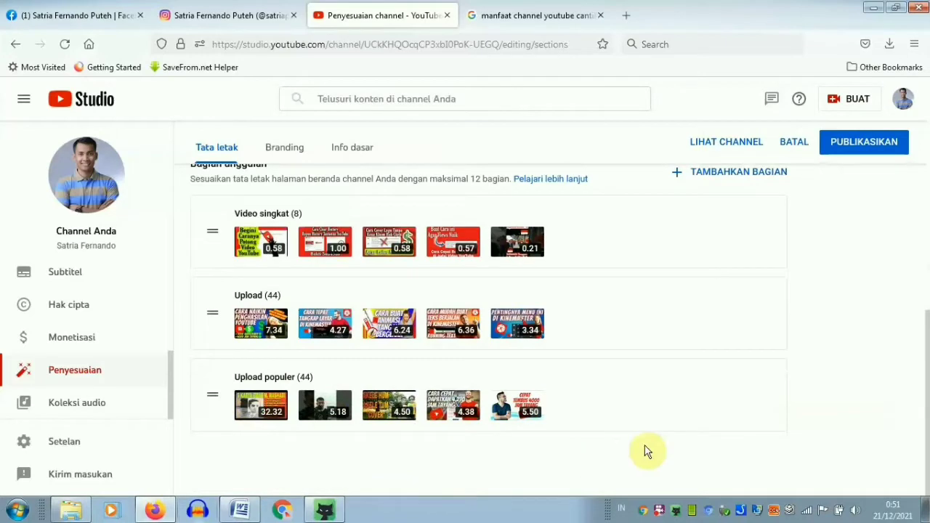
Review the channel's branding settings for the profile photo, banner image and video watermark.
scroll(373, 421, "up", 3)
scroll(373, 421, "up", 5)
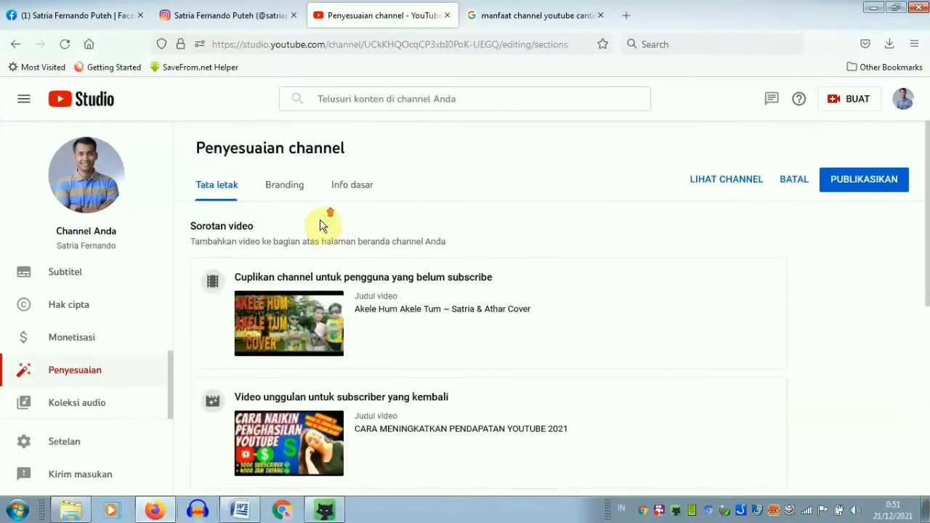
left_click(284, 192)
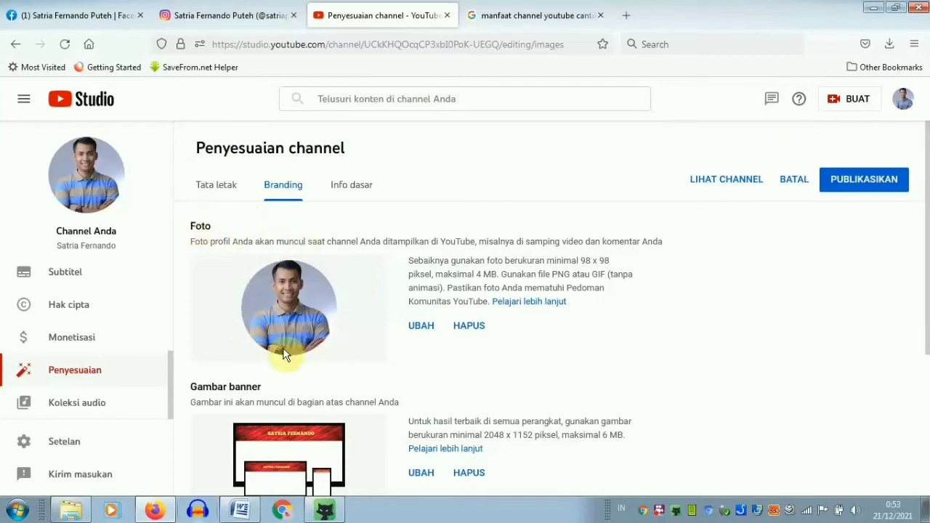
left_click(407, 347)
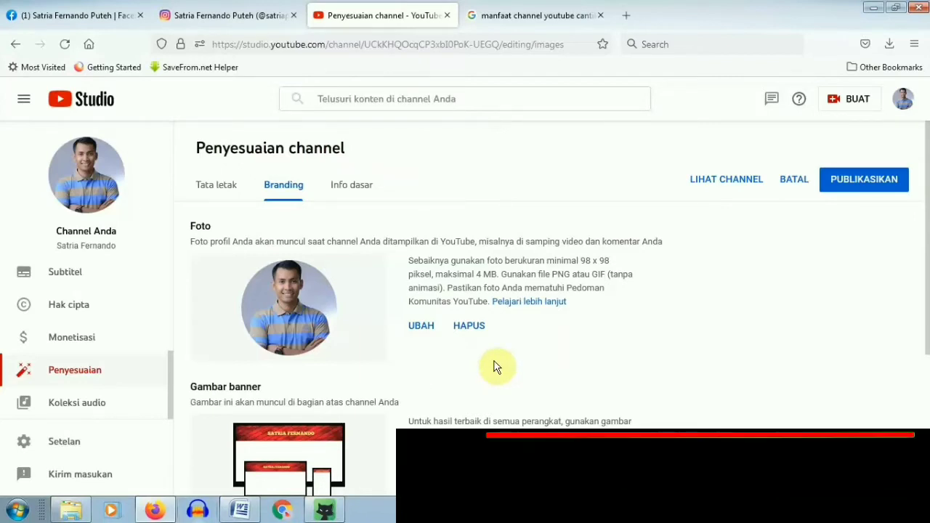
scroll(495, 365, "down", 3)
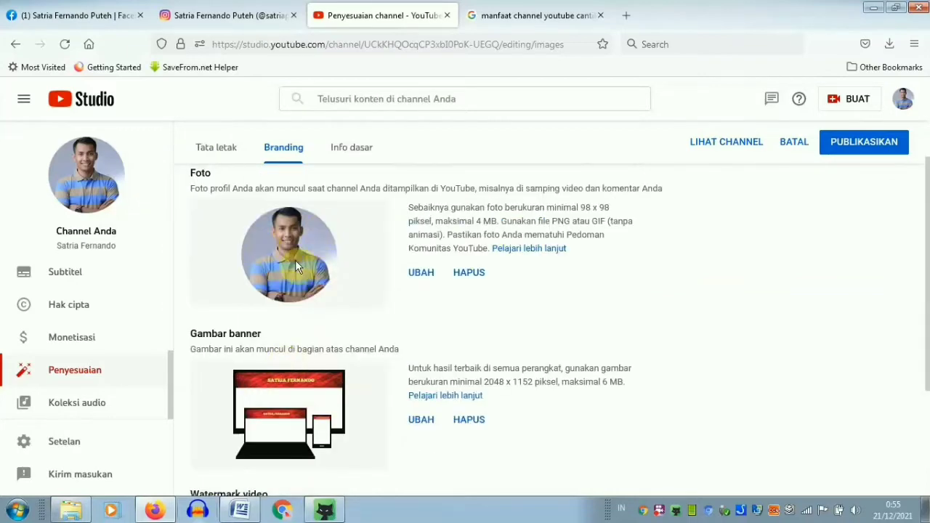
scroll(535, 407, "down", 3)
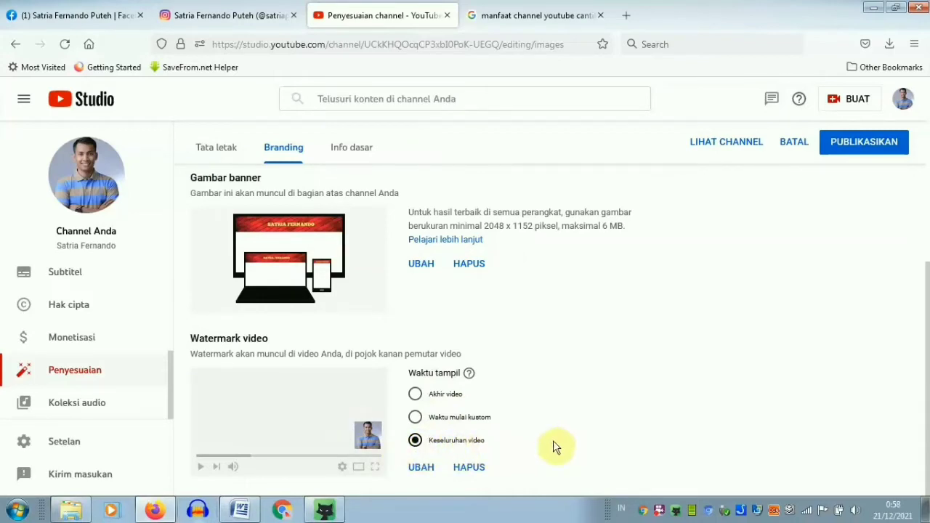
Examine the channel's name and description in its basic info settings.
scroll(553, 443, "up", 5)
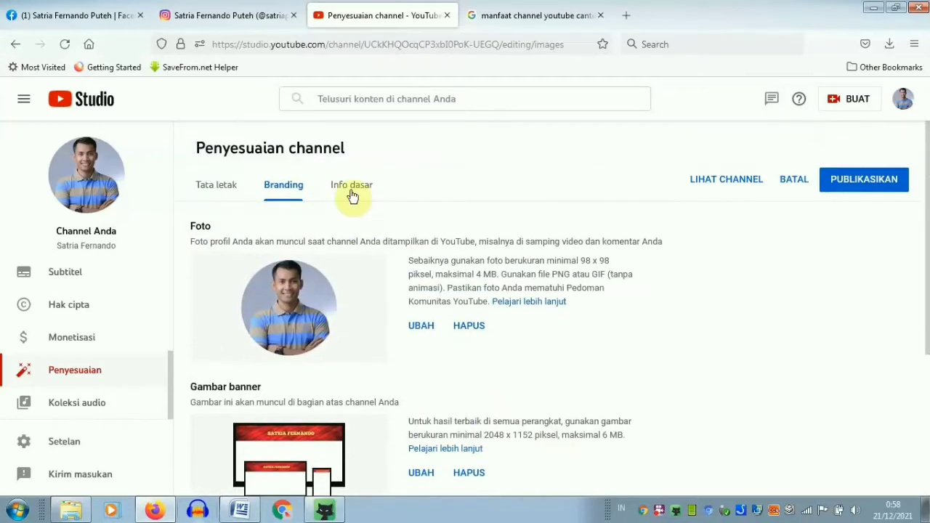
left_click(353, 190)
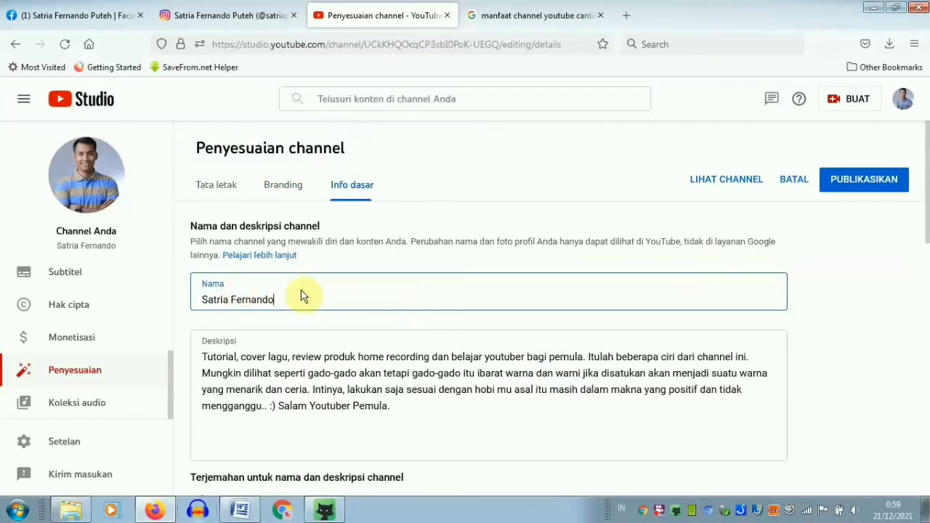
left_click(299, 297)
left_click_drag(180, 304, 177, 305)
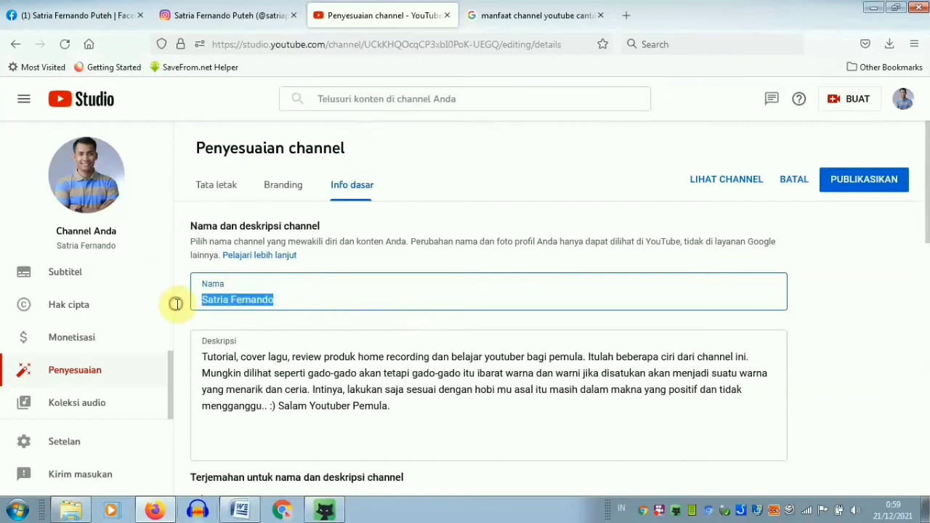
left_click(295, 302)
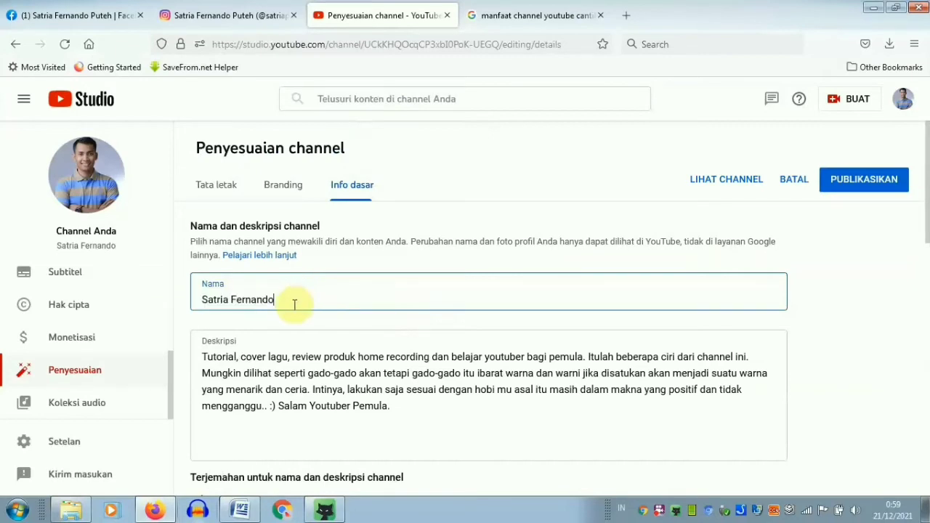
scroll(294, 303, "down", 3)
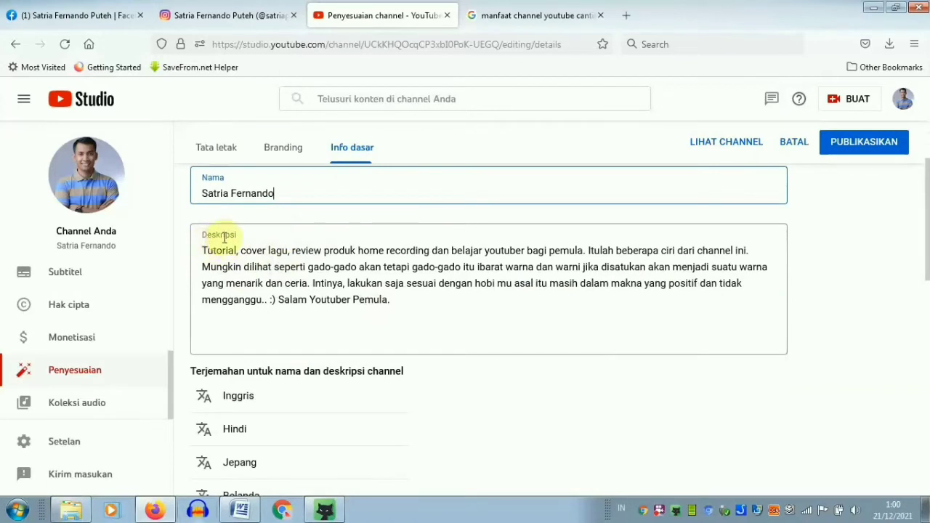
left_click(203, 251)
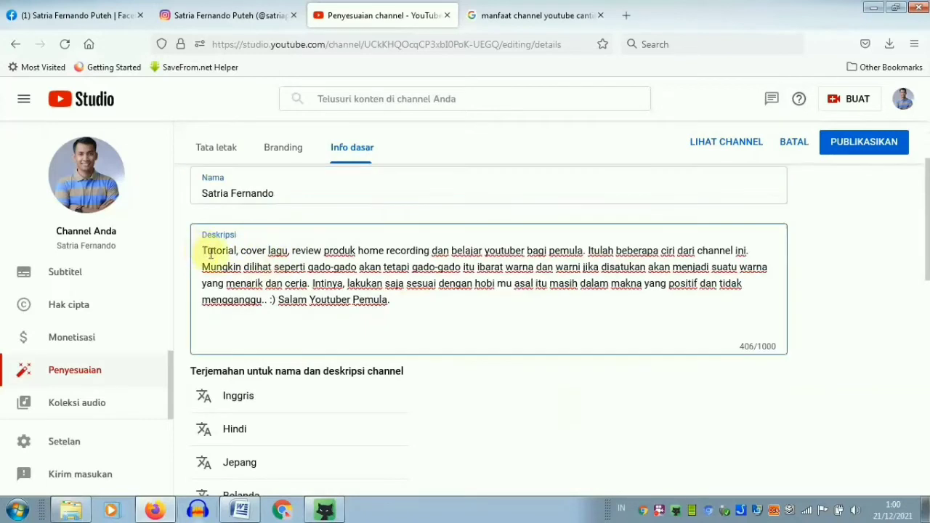
left_click_drag(206, 252, 465, 306)
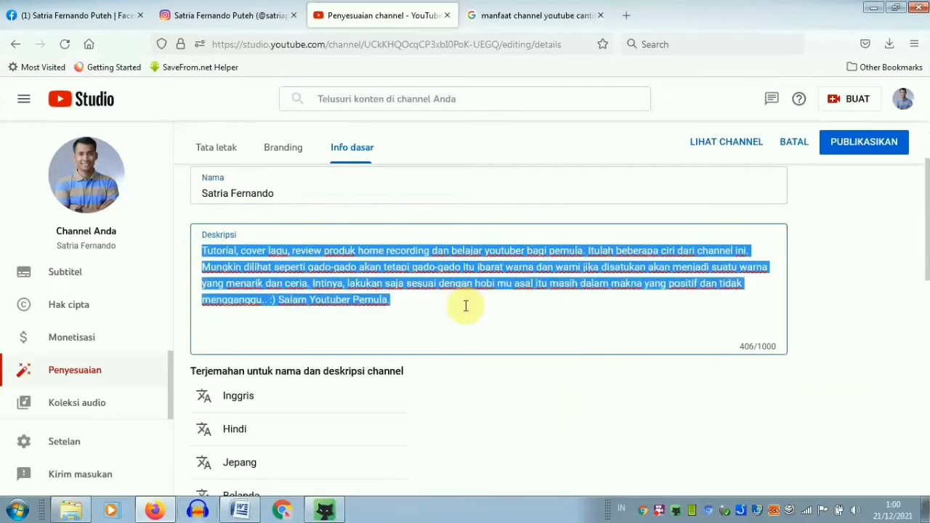
left_click(465, 306)
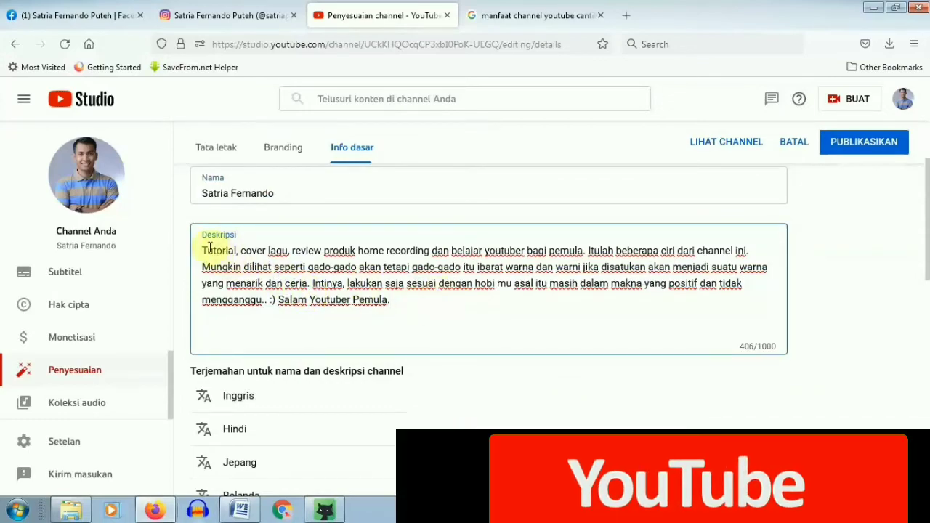
Look through the list of translation languages for the channel name and description.
scroll(382, 384, "down", 3)
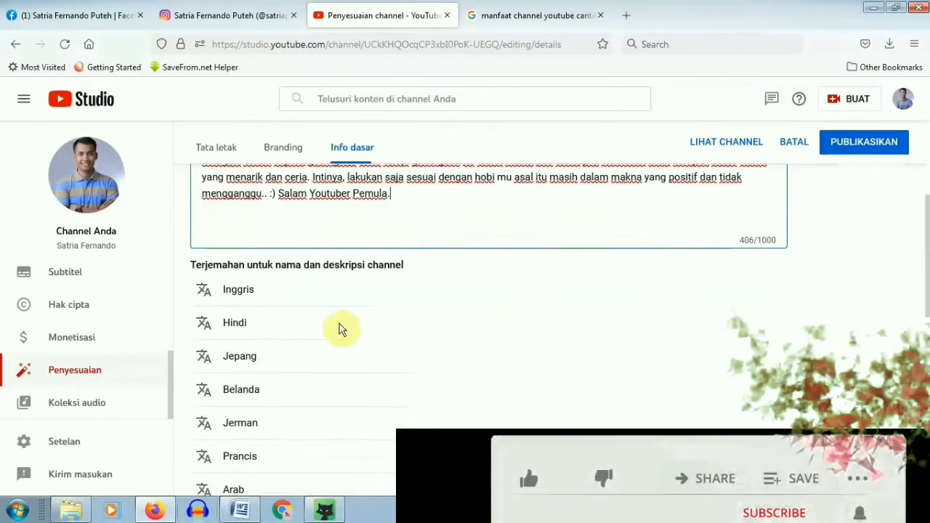
scroll(339, 329, "up", 1)
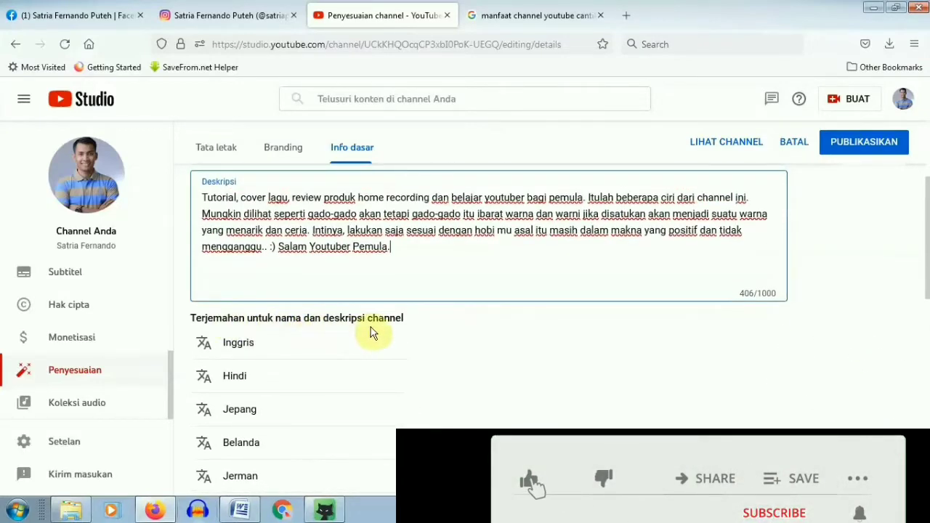
scroll(471, 349, "down", 1)
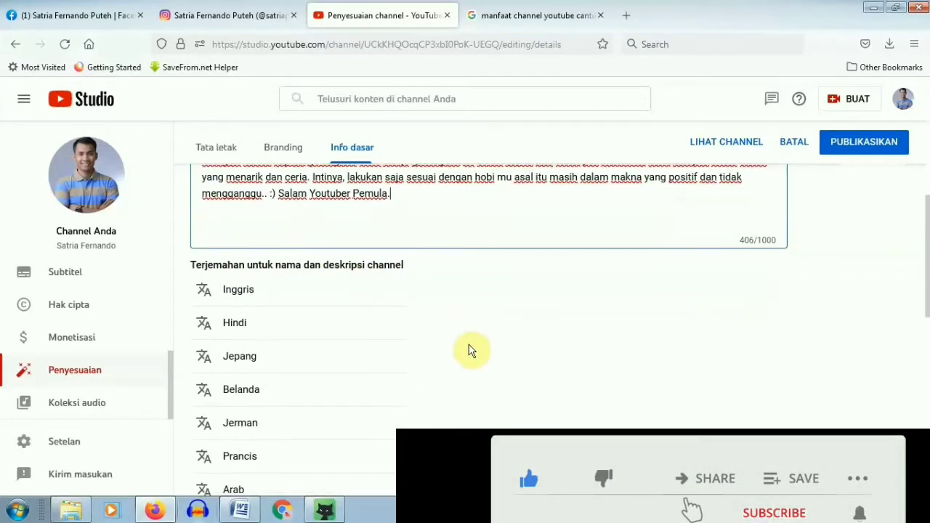
scroll(469, 350, "down", 1)
mouse_move(283, 249)
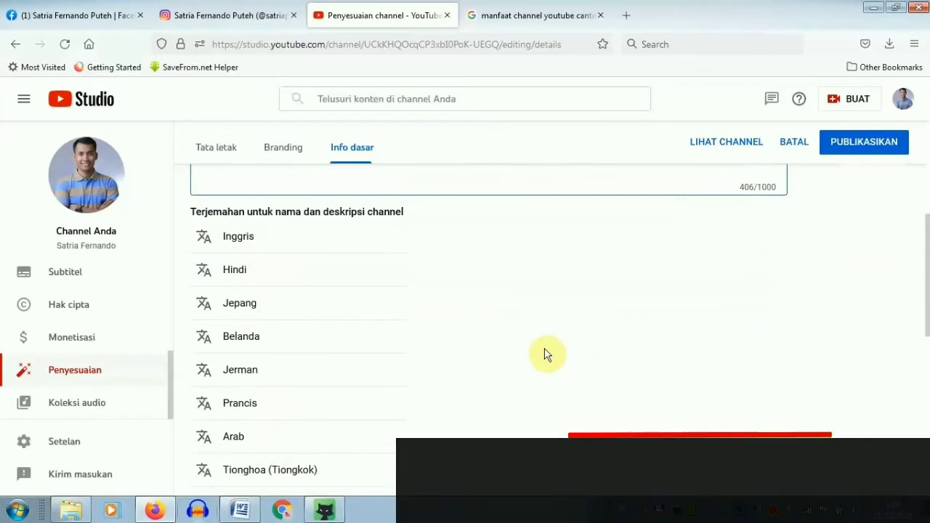
scroll(547, 356, "up", 1)
scroll(547, 355, "down", 2)
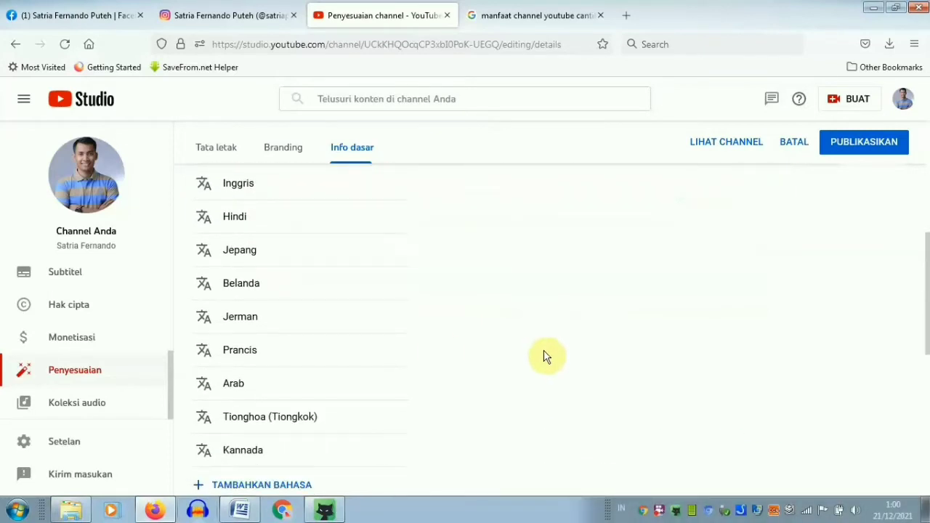
scroll(509, 388, "up", 1)
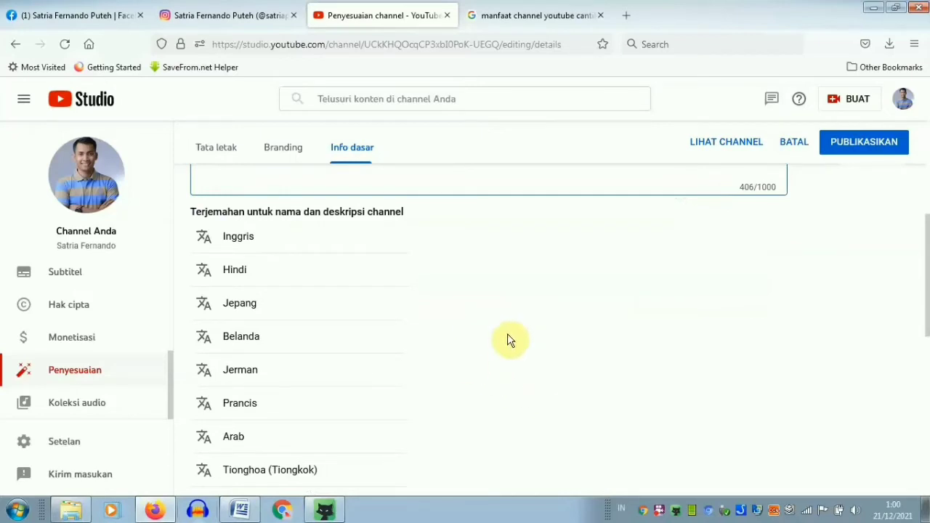
scroll(507, 338, "down", 1)
scroll(507, 338, "down", 1)
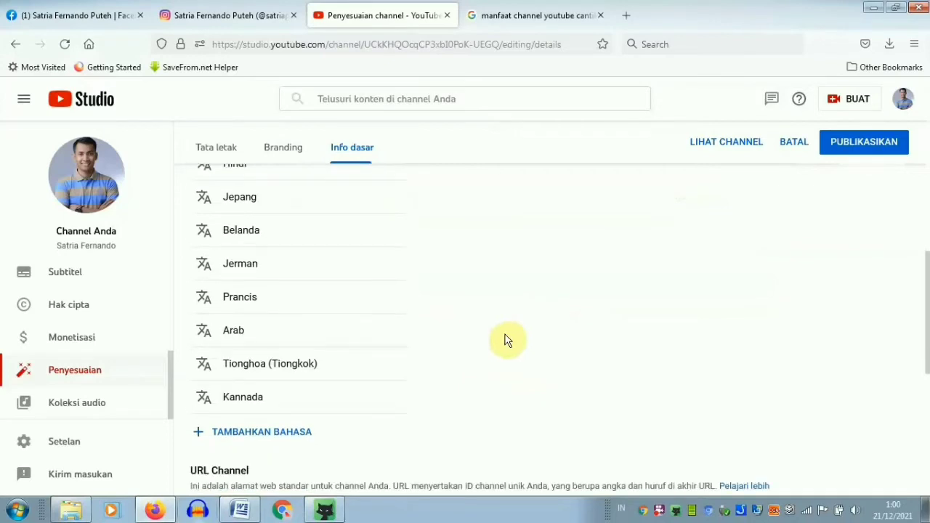
scroll(505, 339, "up", 2)
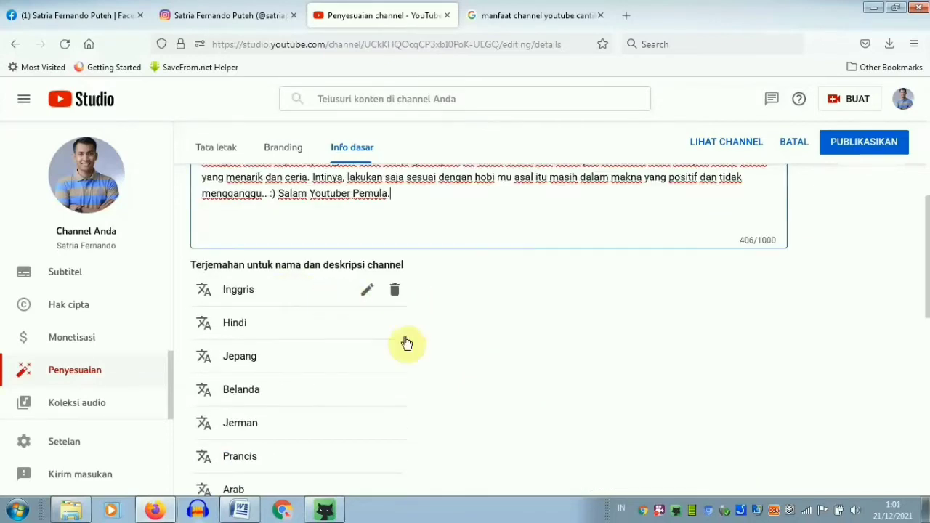
Start a new translation of the channel name and description with Italia as the translation language.
scroll(406, 343, "down", 3)
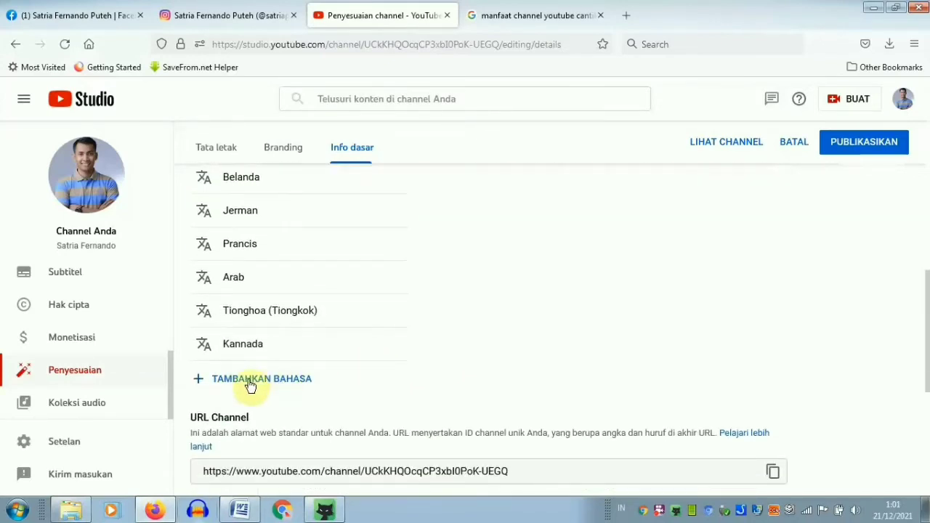
left_click(240, 378)
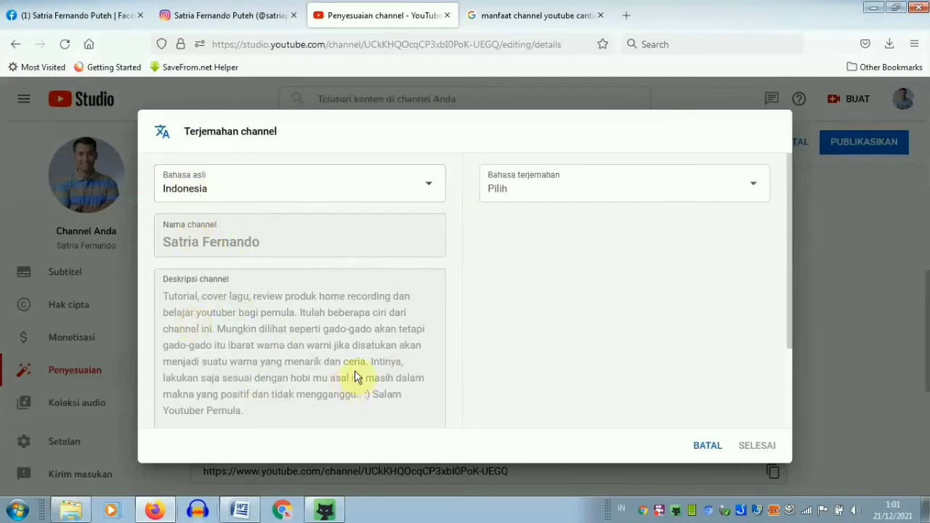
left_click(631, 191)
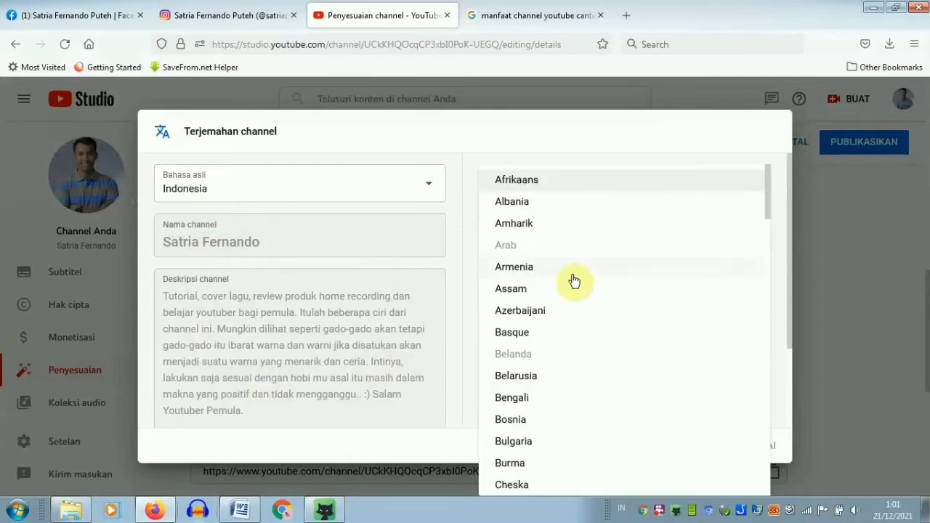
scroll(573, 280, "down", 5)
scroll(573, 280, "down", 6)
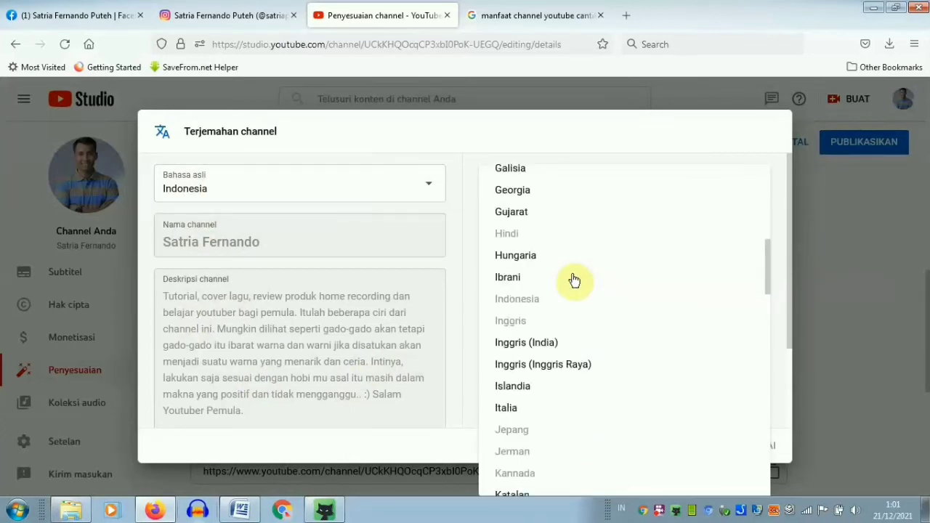
scroll(526, 336, "up", 2)
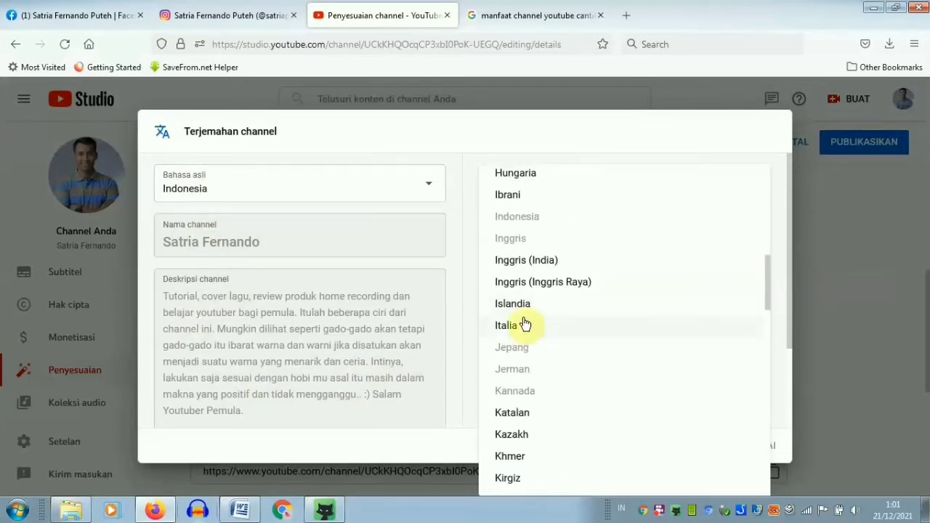
left_click(522, 330)
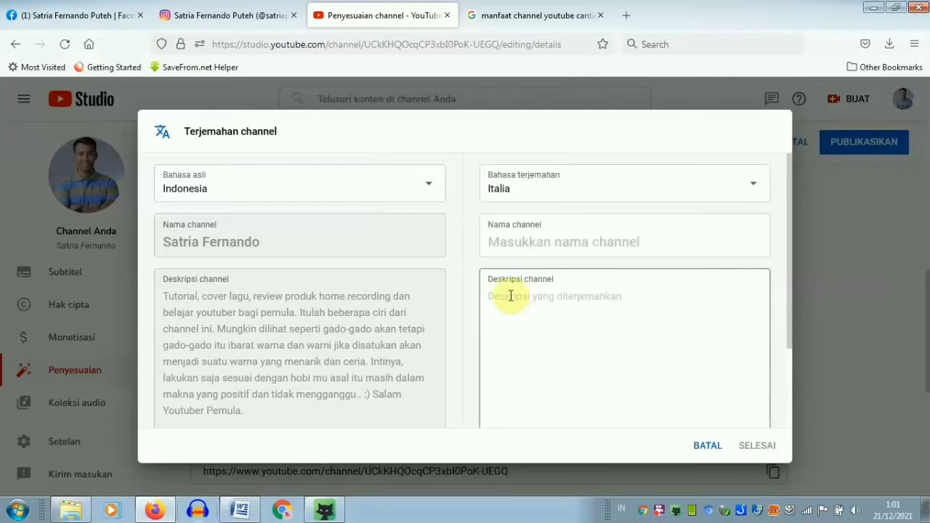
Copy the original channel name into the Italian translation's channel name.
left_click(547, 242)
left_click(548, 242)
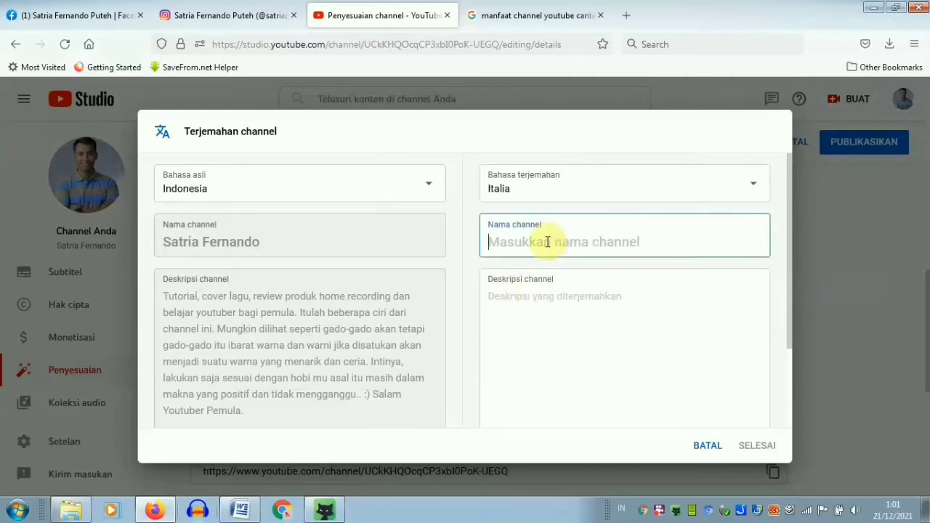
left_click_drag(164, 245, 266, 257)
key("ctrl+c")
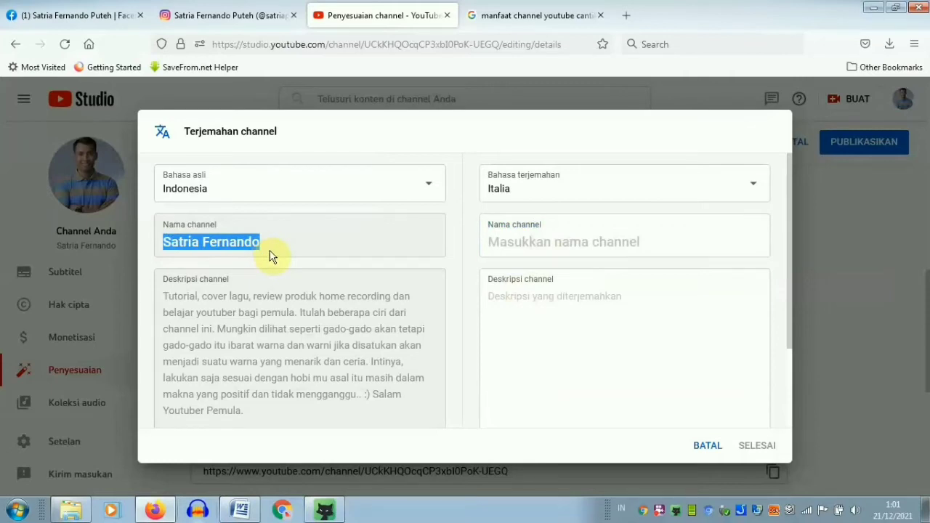
left_click(518, 242)
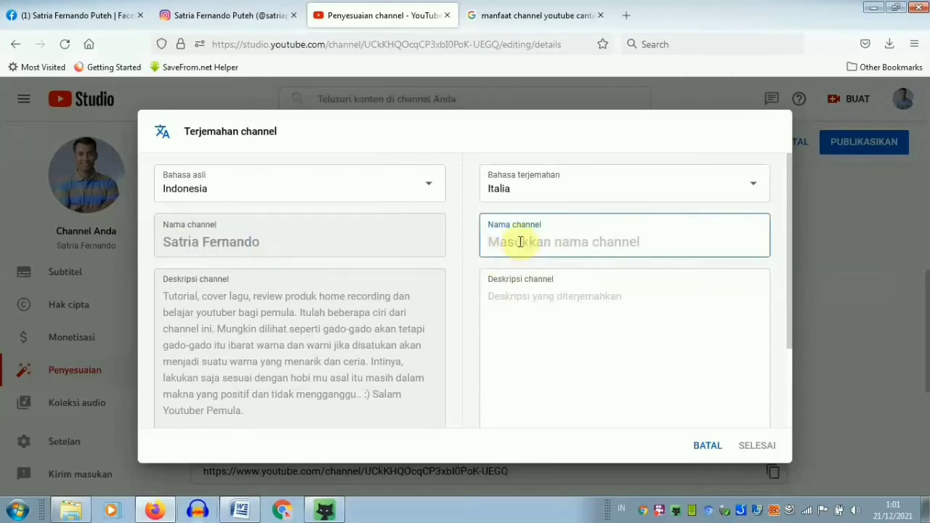
key("ctrl+v")
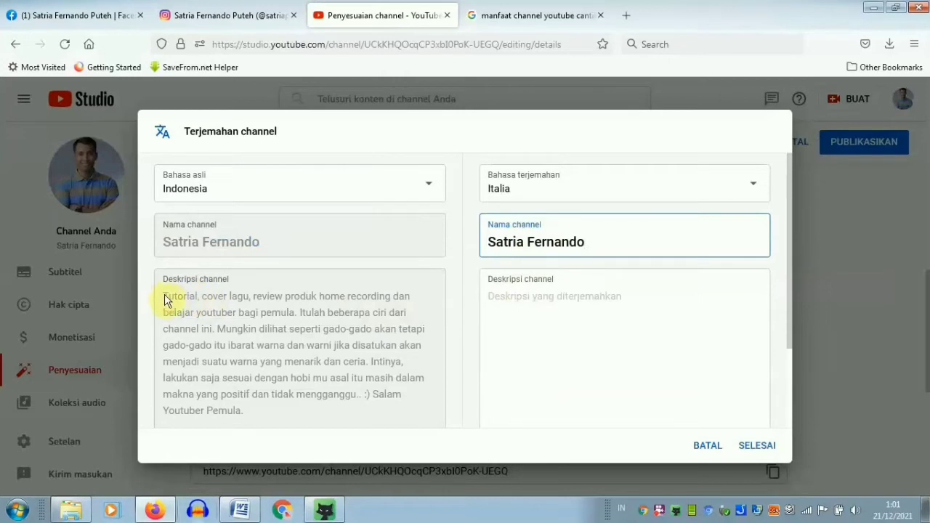
Copy the original channel description into the Italian translation's description and finish the translation.
left_click_drag(164, 298, 403, 419)
key("ctrl+c")
left_click(544, 373)
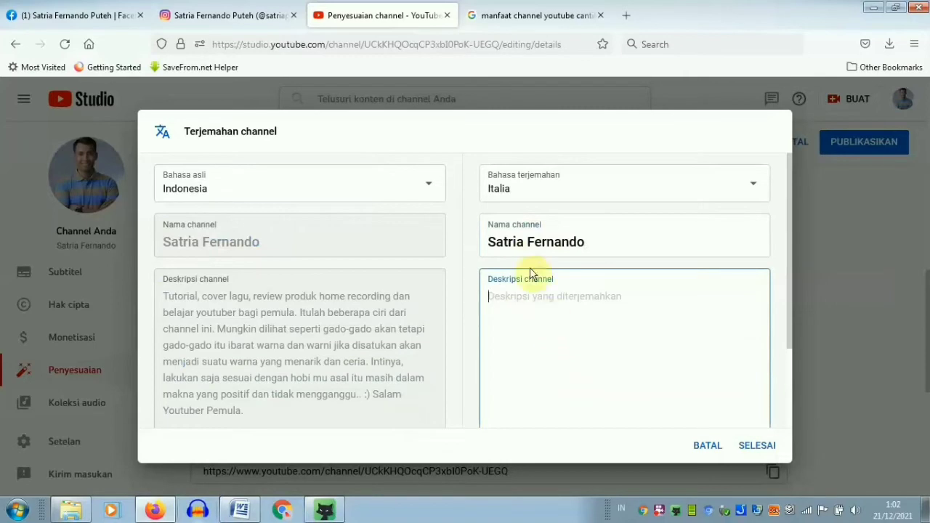
key("ctrl+v")
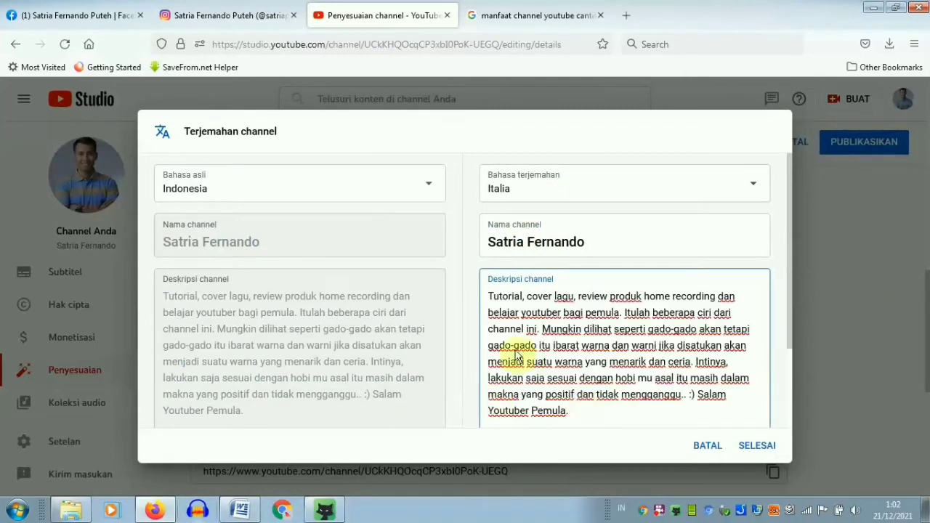
left_click(757, 446)
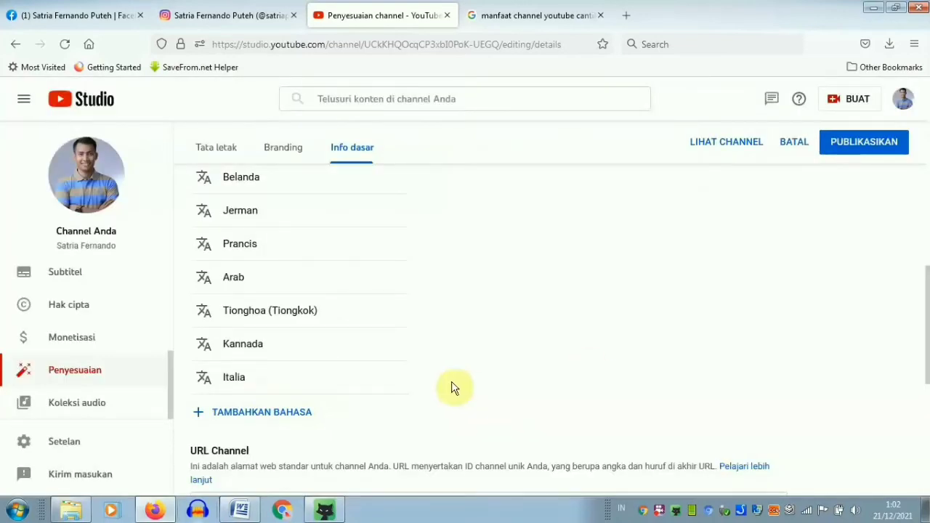
Examine the channel URL, custom URL, link and contact info sections of the basic info settings.
scroll(475, 387, "down", 3)
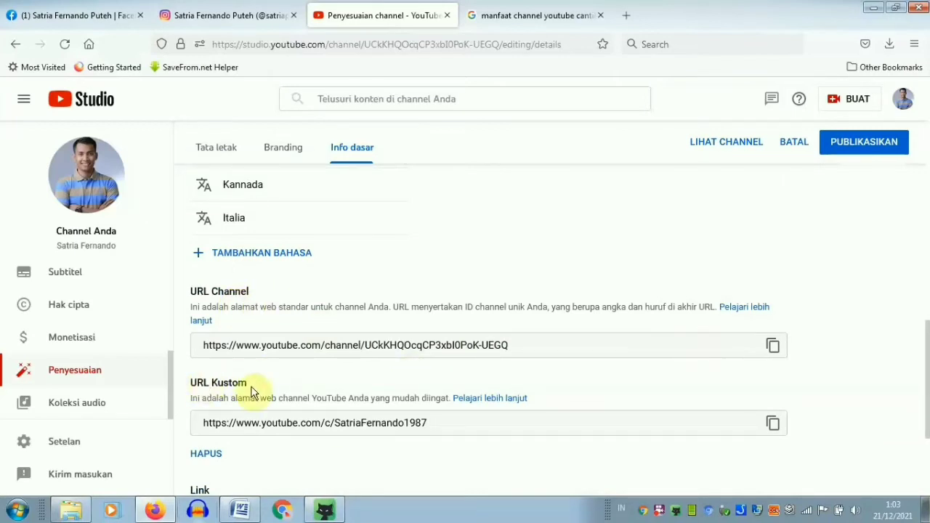
scroll(291, 378, "down", 1)
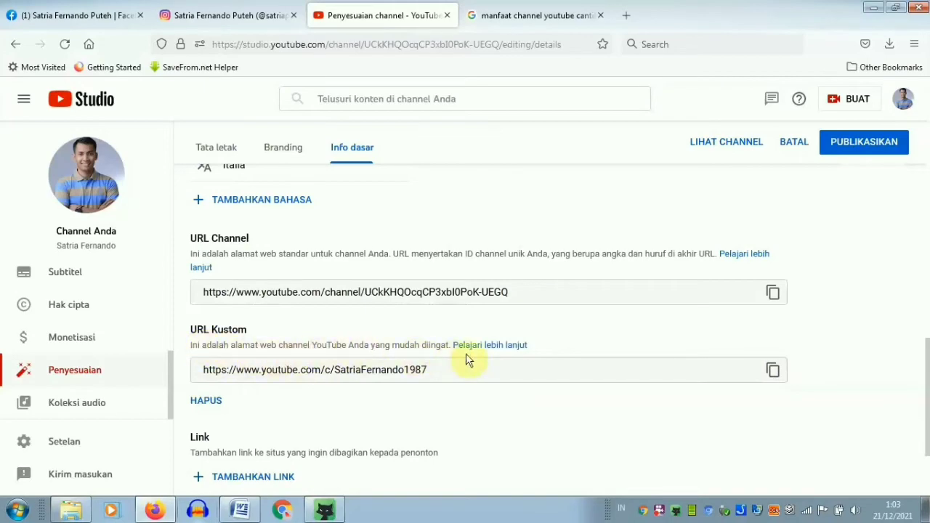
scroll(363, 369, "down", 1)
scroll(372, 357, "down", 1)
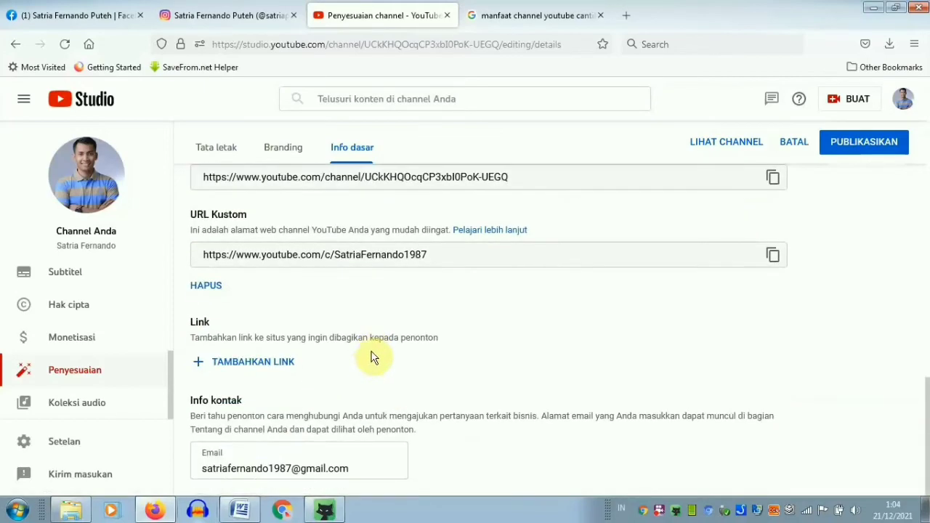
left_click_drag(188, 320, 218, 327)
left_click(479, 352)
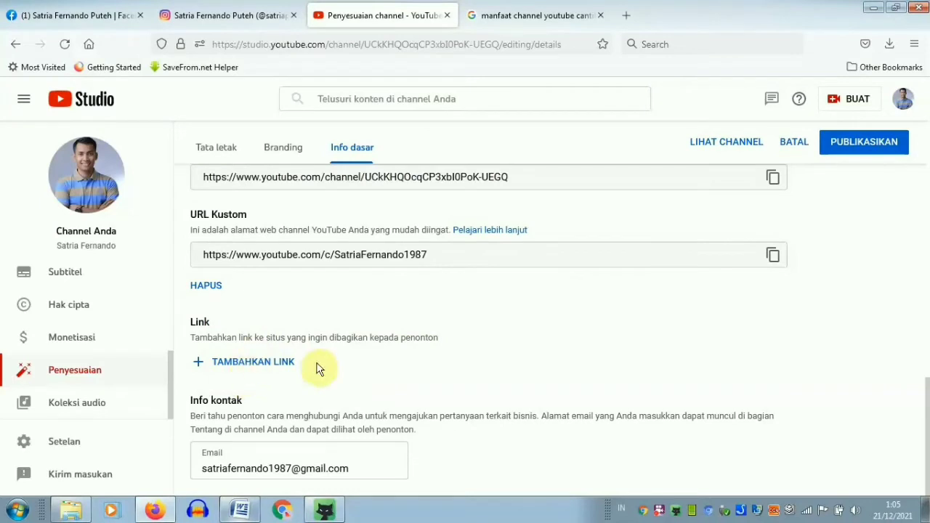
Add a channel link titled "Facebook" with the address copied from the open Facebook profile page.
left_click(248, 370)
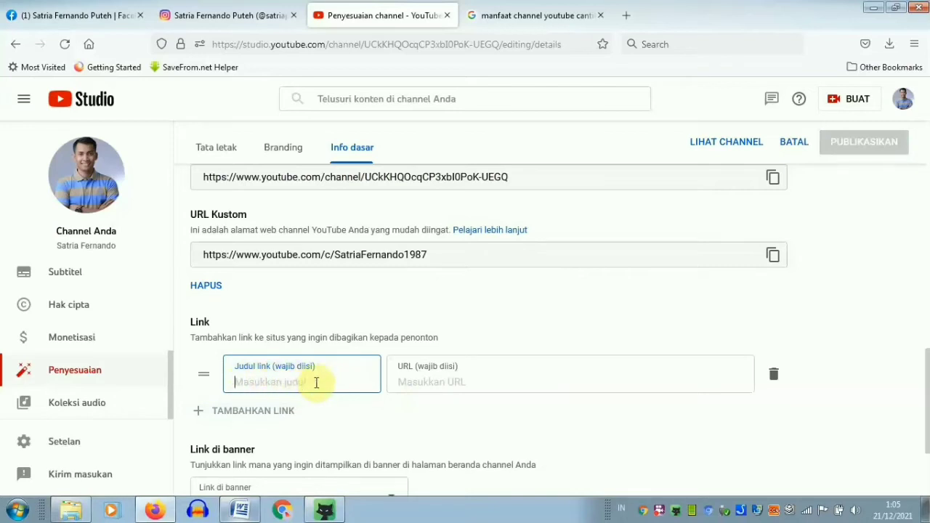
left_click(75, 18)
left_click(75, 18)
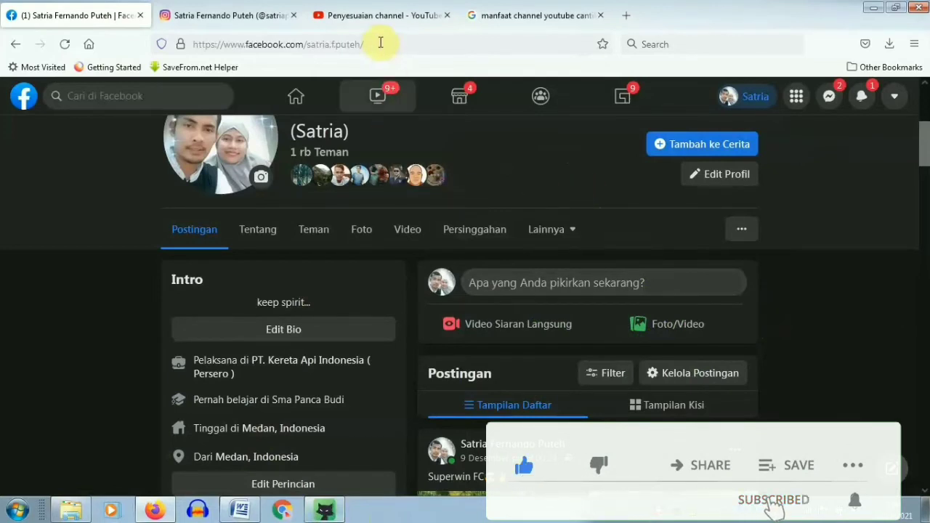
left_click(358, 41)
triple_click(233, 44)
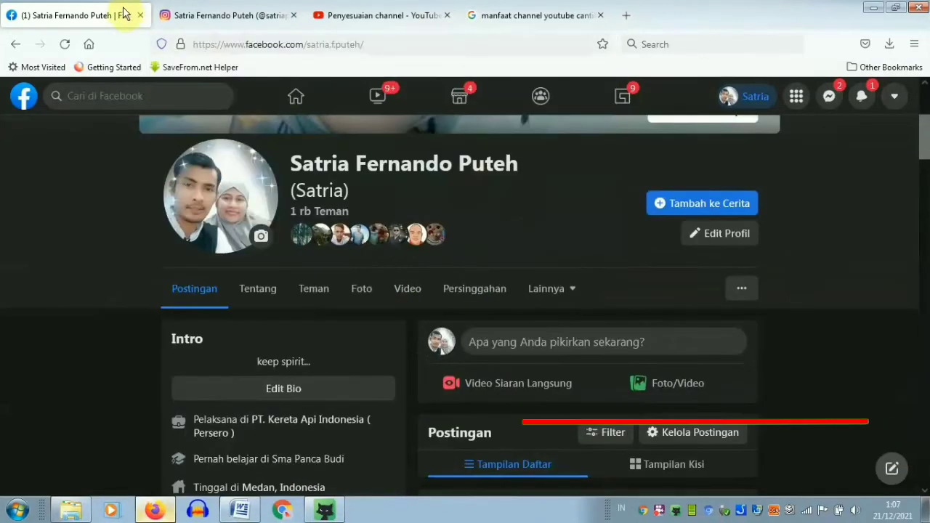
left_click(366, 15)
left_click(405, 382)
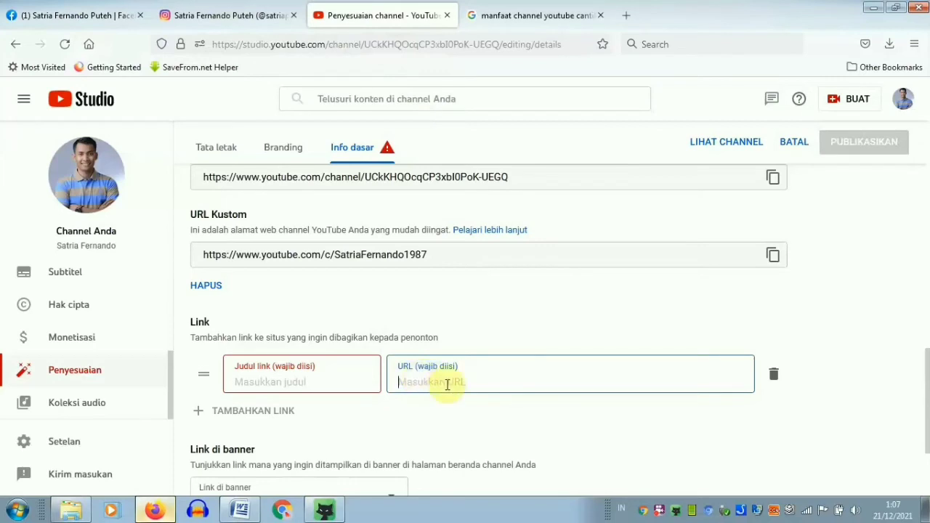
type("https://www.facebook.com/satria.f.puteh/")
left_click(282, 382)
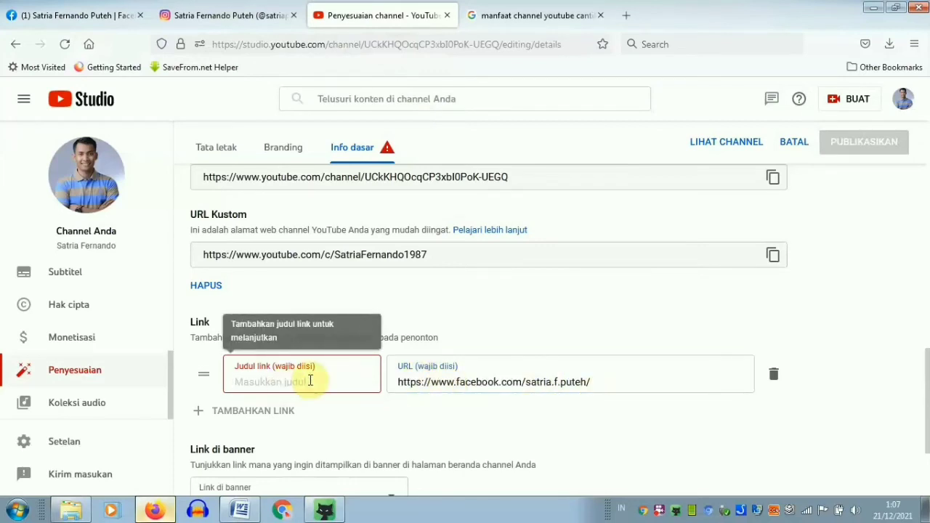
type("Facebook")
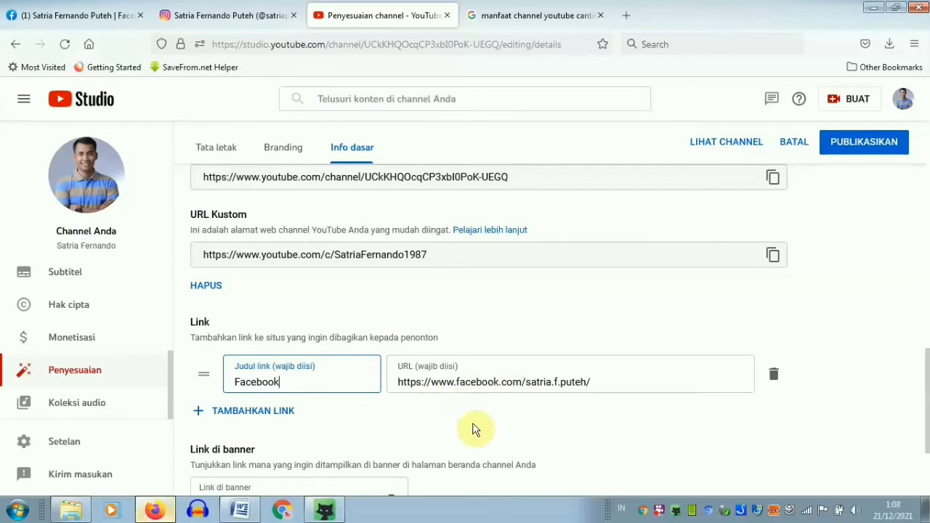
Add a second channel link titled "Instagram" with the address copied from the open Instagram profile page.
left_click(244, 417)
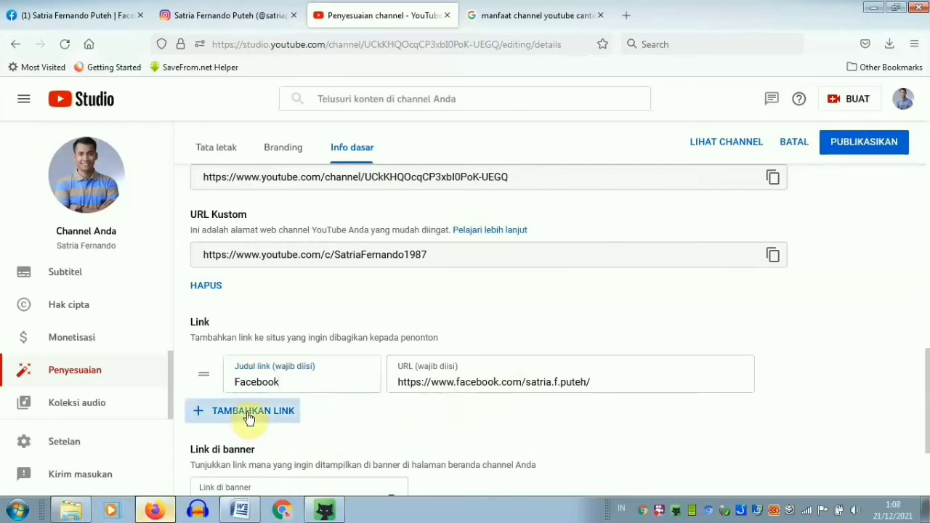
left_click(247, 16)
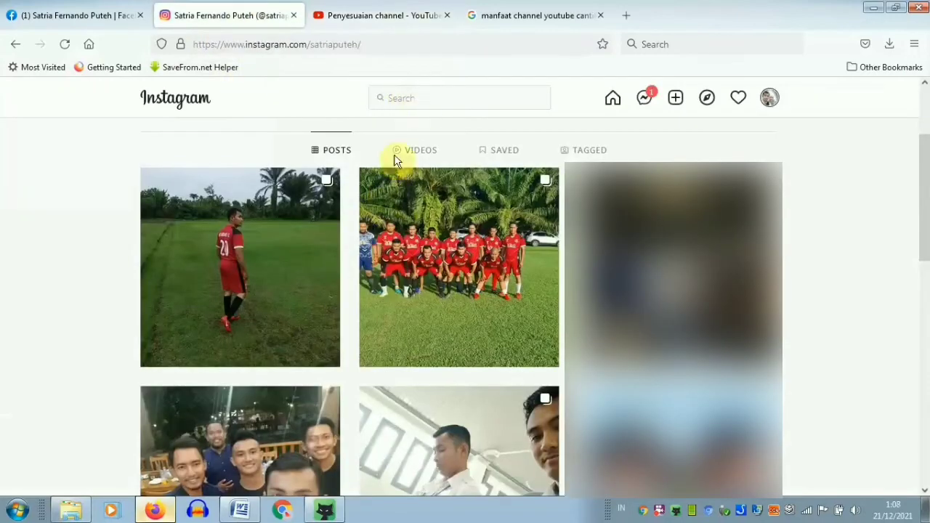
scroll(420, 288, "up", 2)
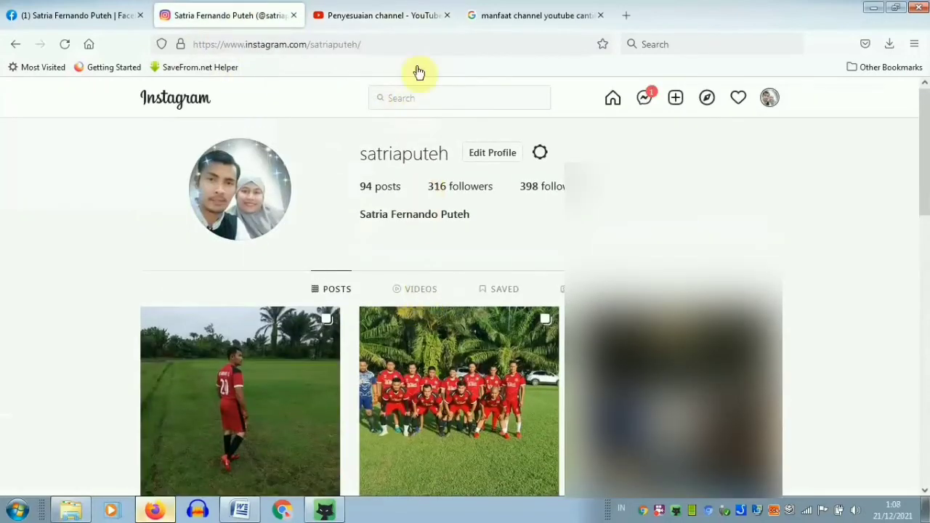
left_click(387, 43)
key("ctrl+c")
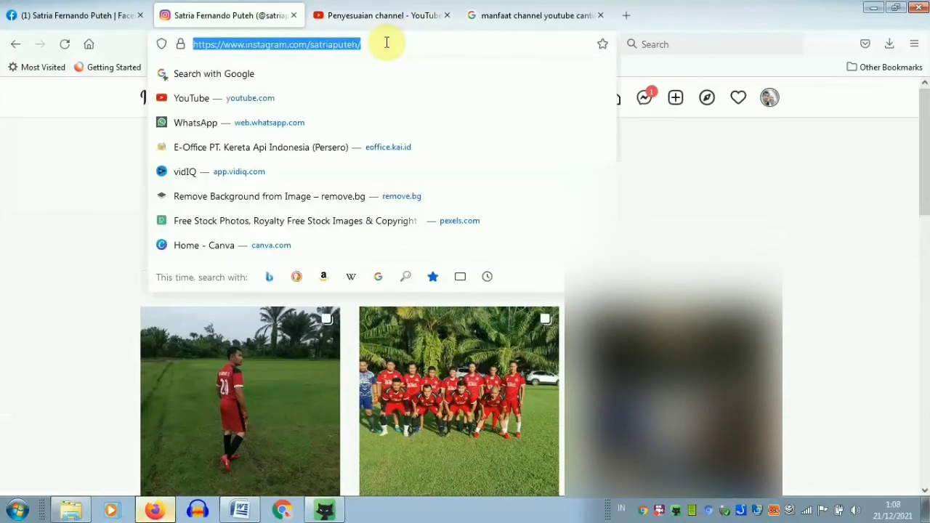
left_click(849, 250)
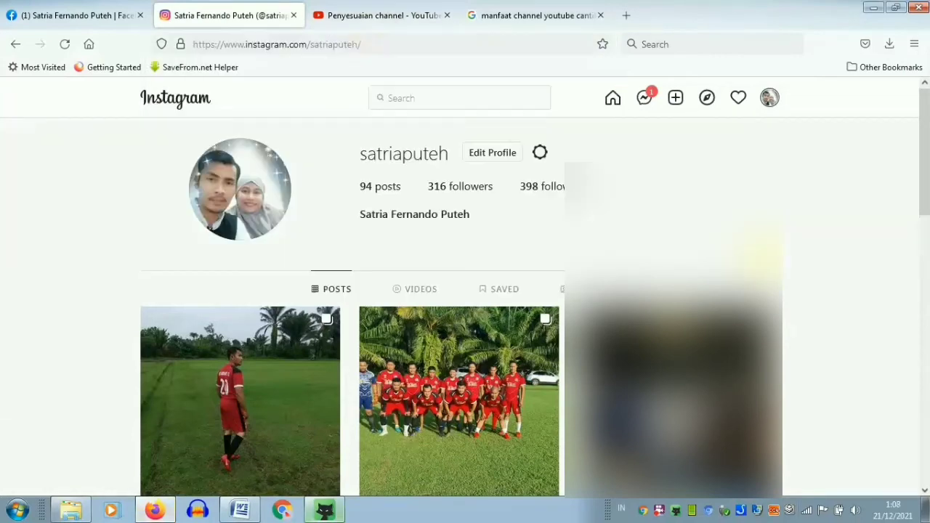
left_click(388, 18)
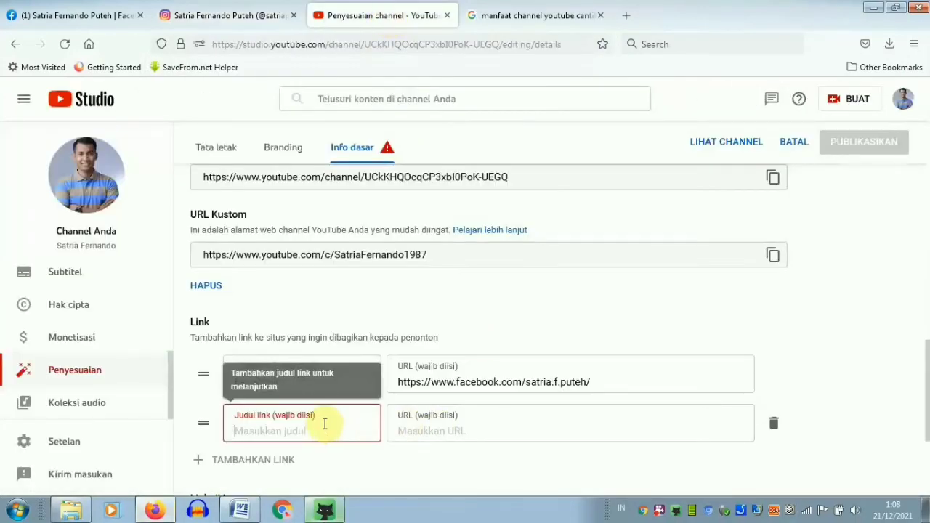
left_click(481, 427)
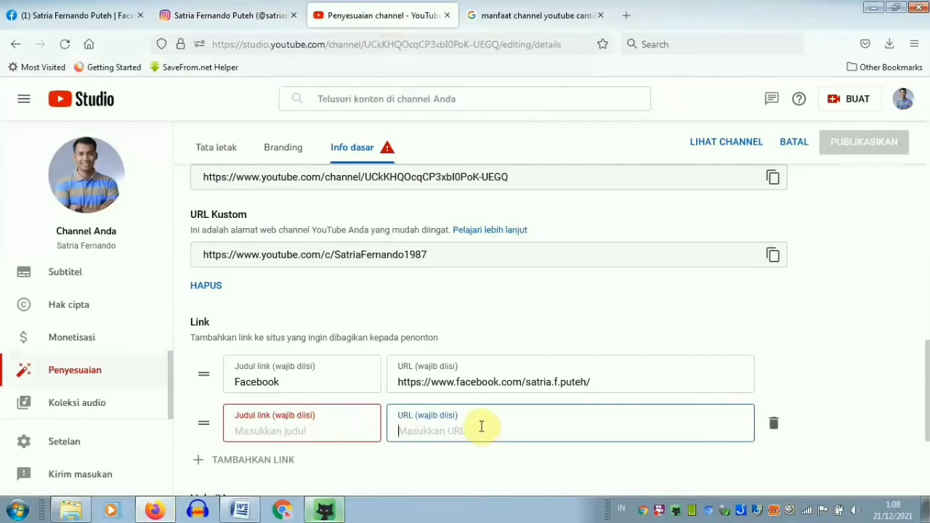
key("ctrl+v")
left_click(310, 431)
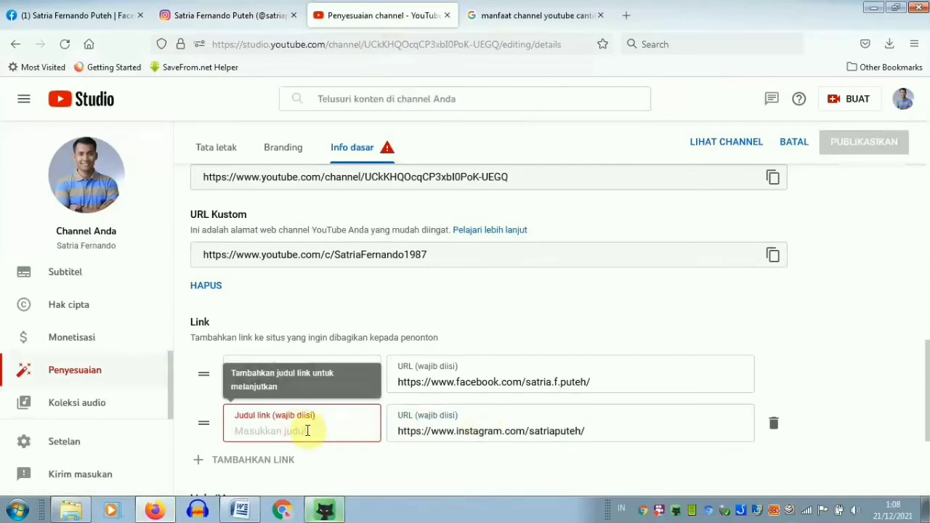
type("I")
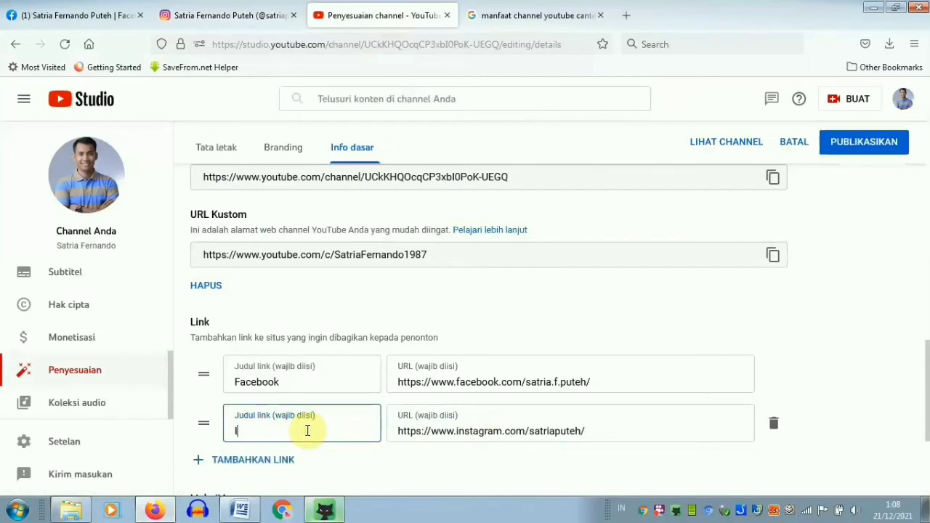
type("nstagram")
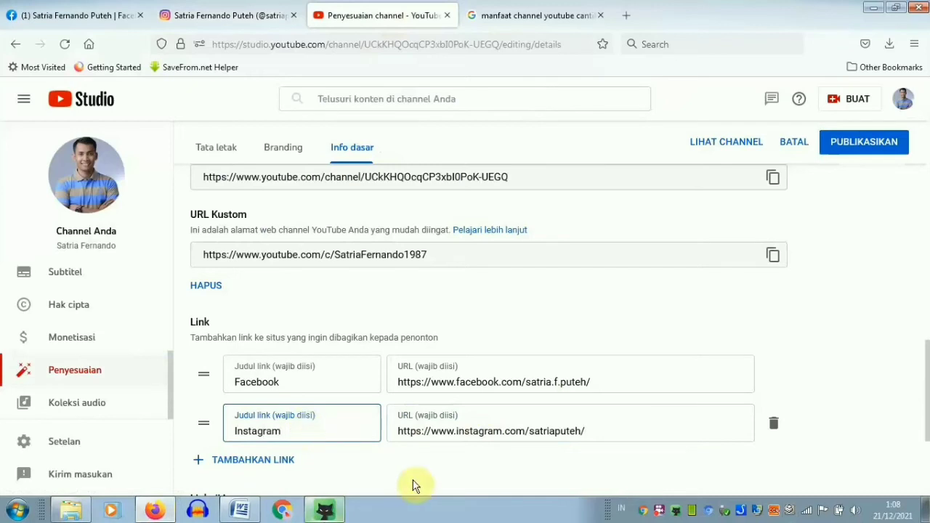
scroll(438, 457, "down", 1)
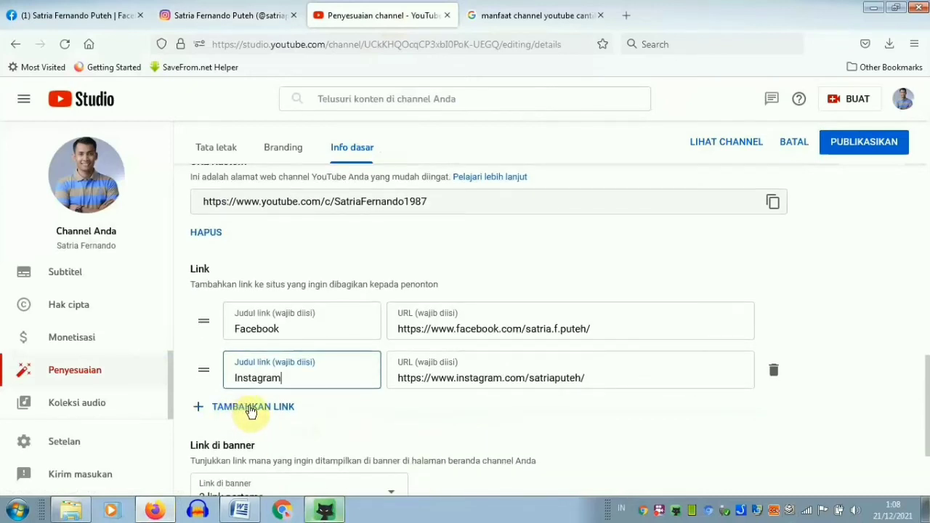
left_click(251, 411)
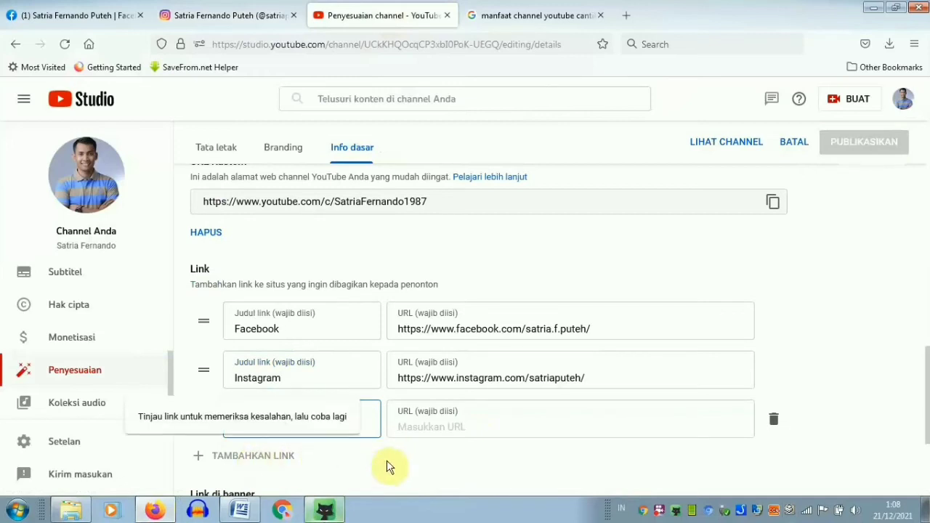
left_click(773, 419)
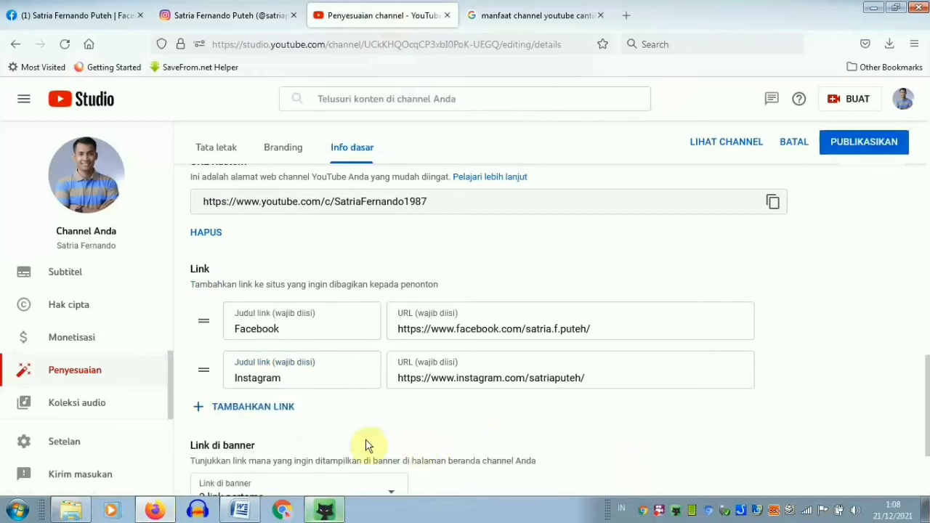
Choose "2 link pertama" as the links shown on the channel banner.
scroll(409, 425, "down", 3)
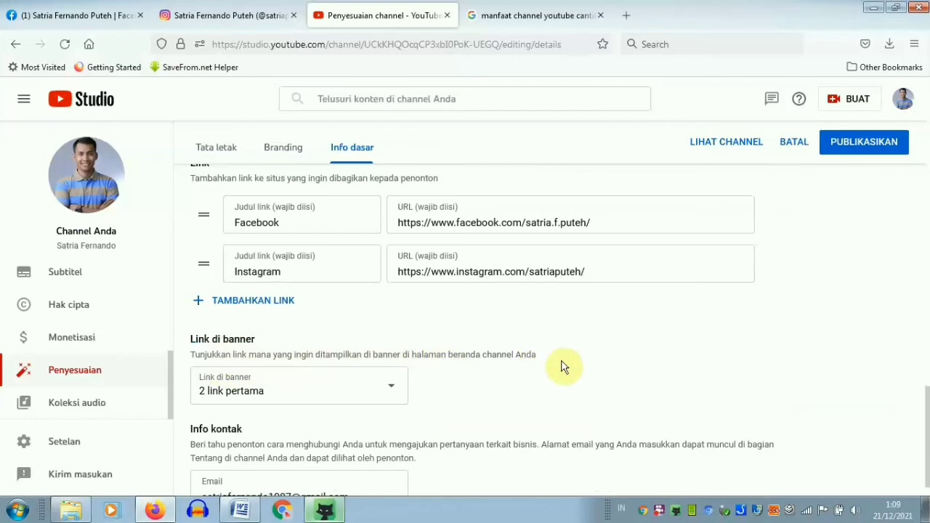
left_click(349, 389)
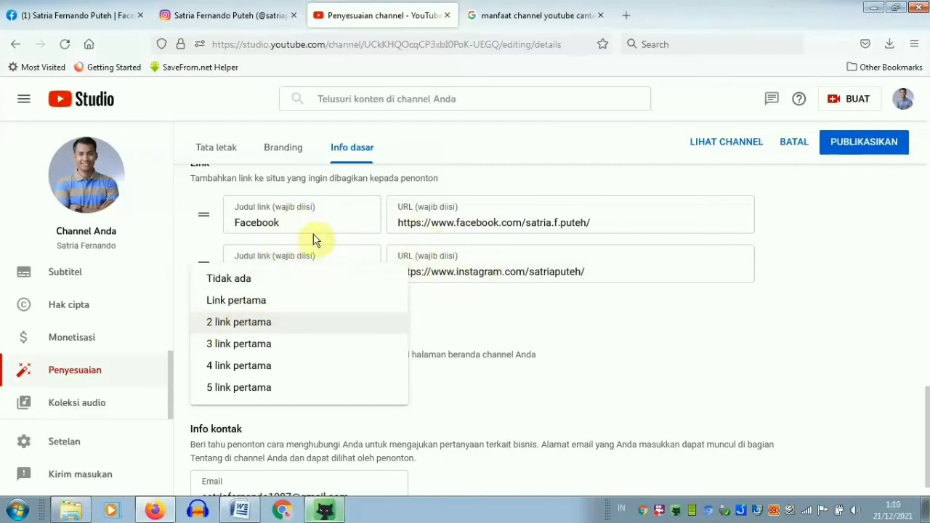
left_click(242, 321)
Return to the channel layout settings, publish the customization changes, and open the channel's public page.
scroll(570, 442, "up", 10)
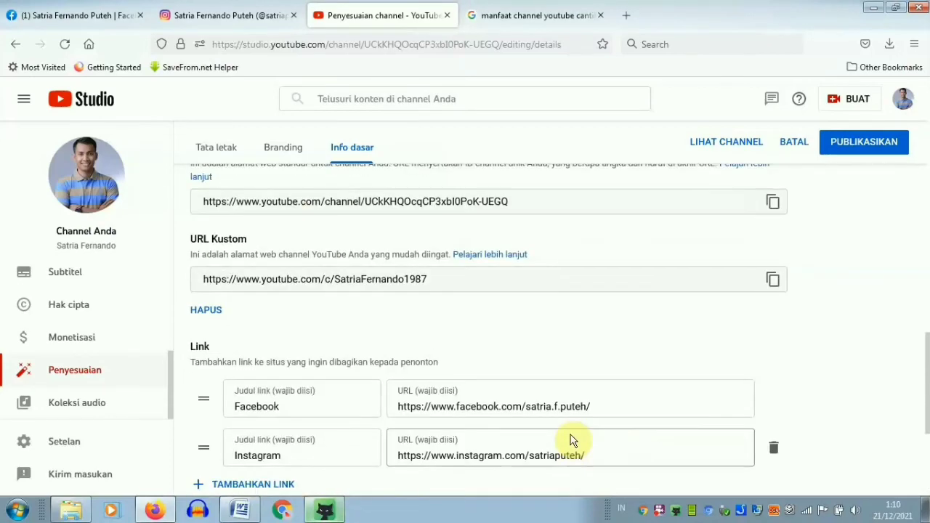
scroll(560, 436, "up", 5)
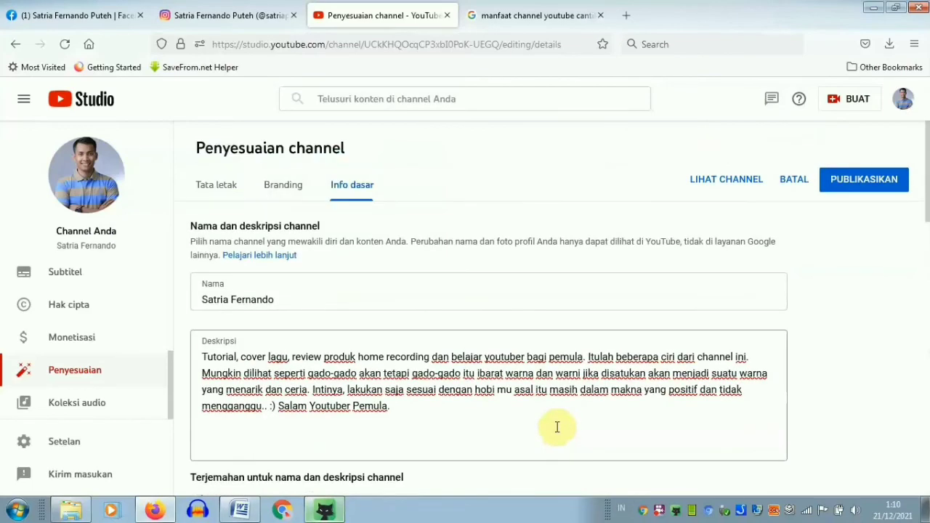
left_click(212, 186)
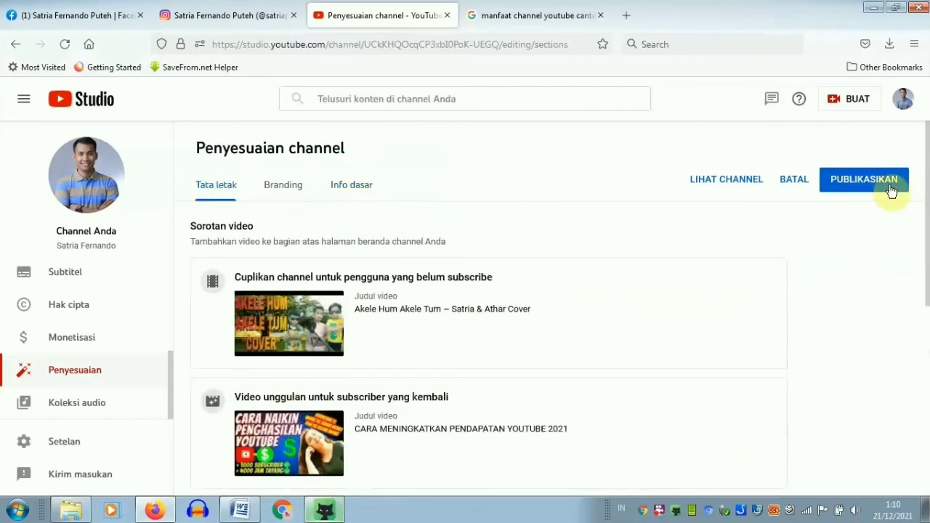
left_click(864, 190)
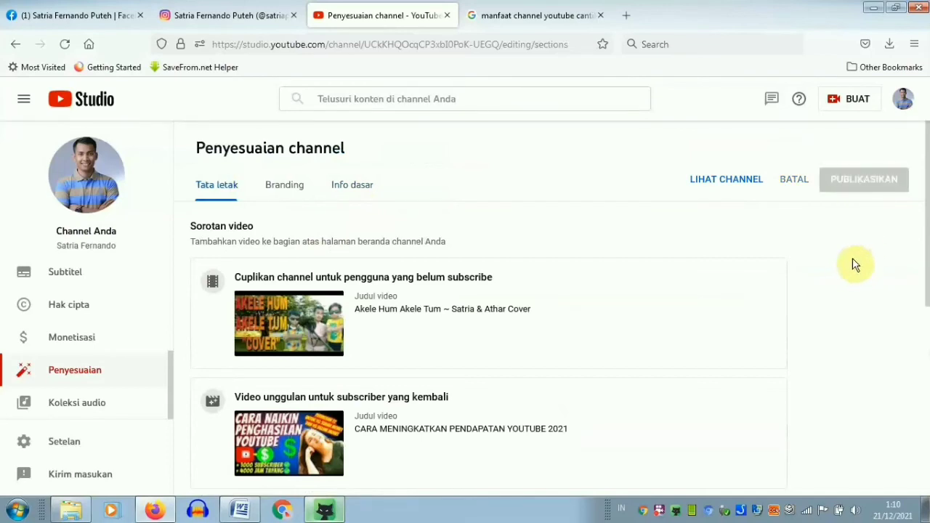
left_click(715, 184)
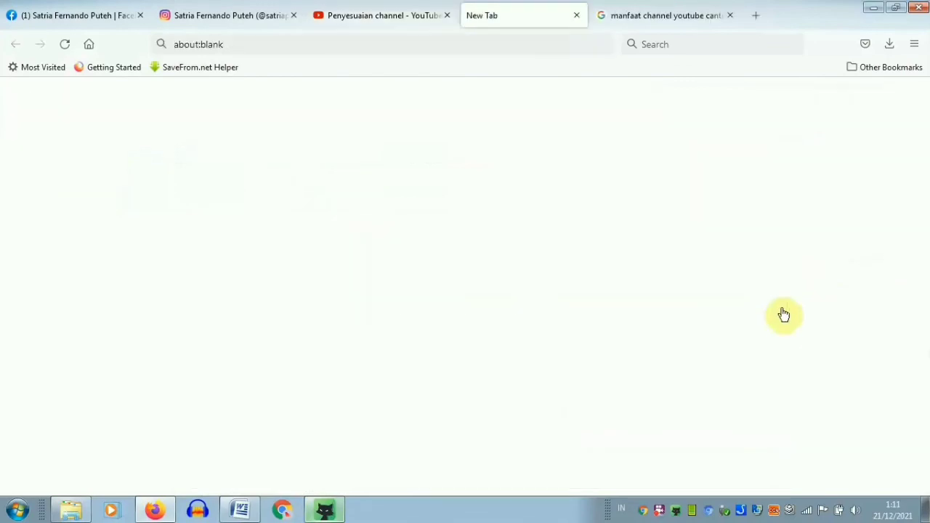